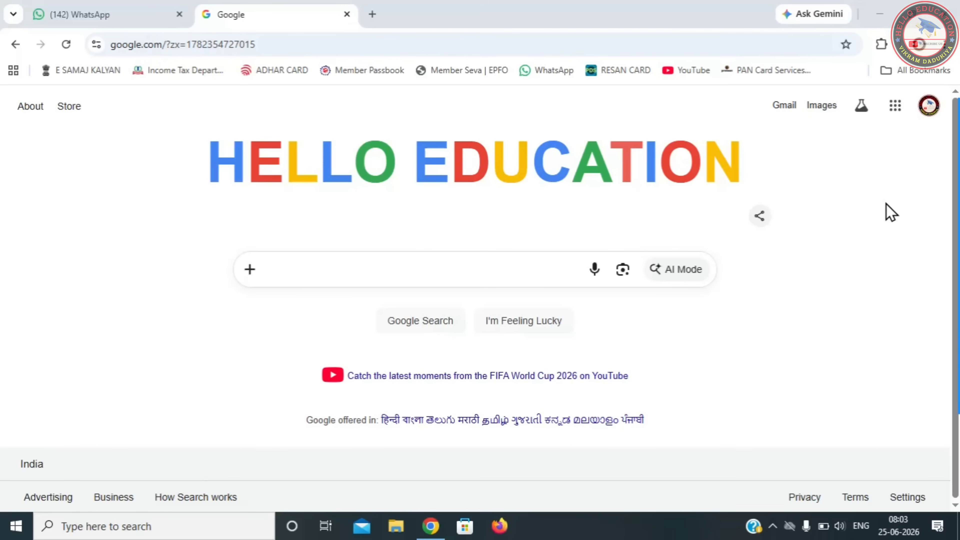
Step: Search Google for "ptc dpe gujarat" and open the DPE PTC Admission home page
{"action": "left_click", "coordinate": [428, 263]}
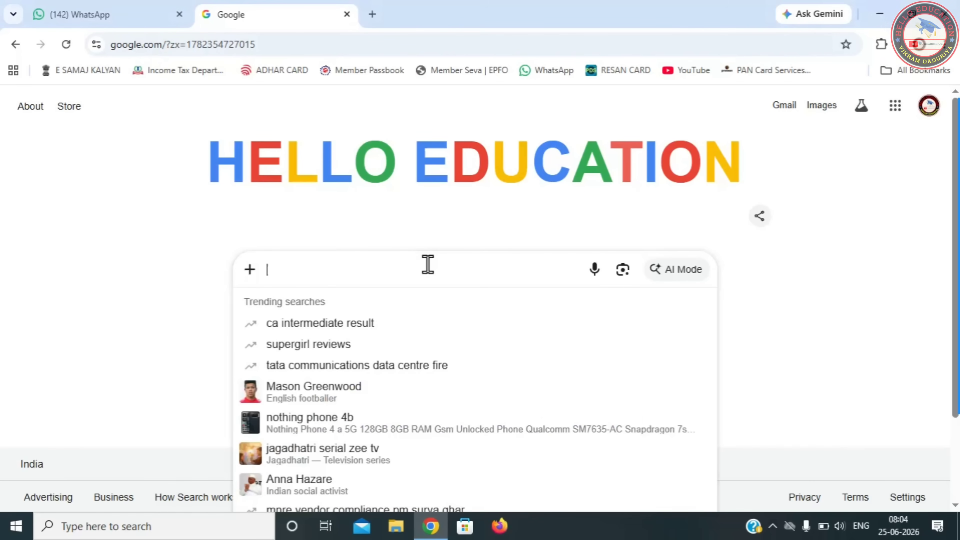
{"action": "type", "text": "ptc"}
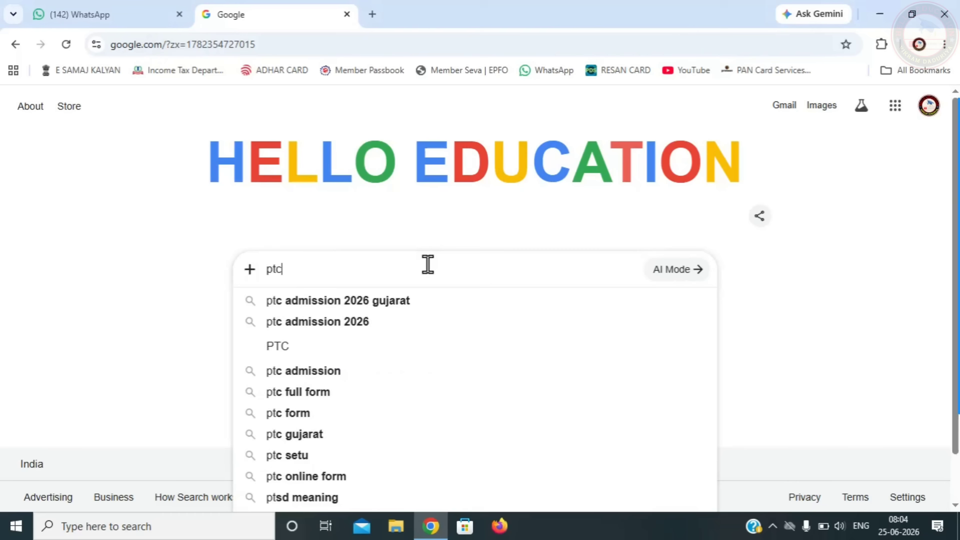
{"action": "type", "text": " dpe gujarat"}
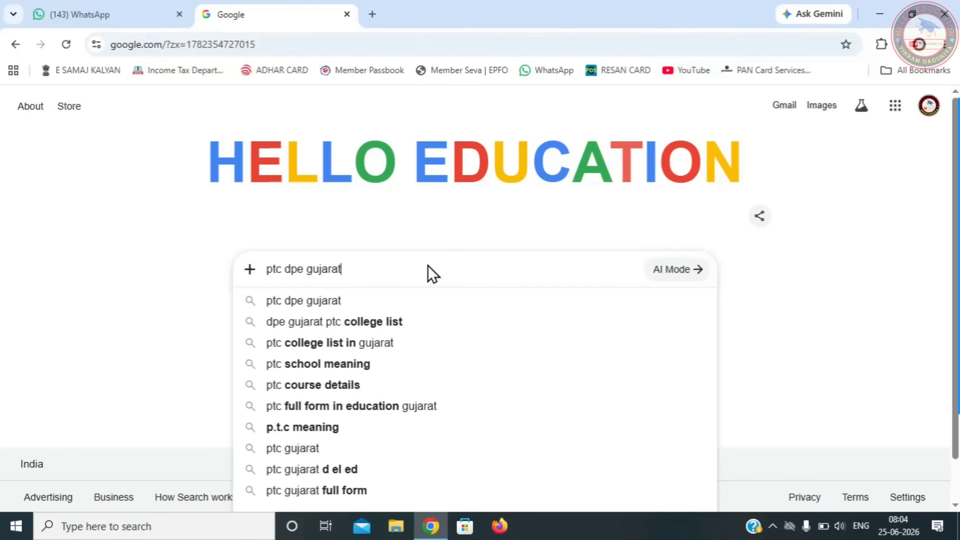
{"action": "key", "text": "Return"}
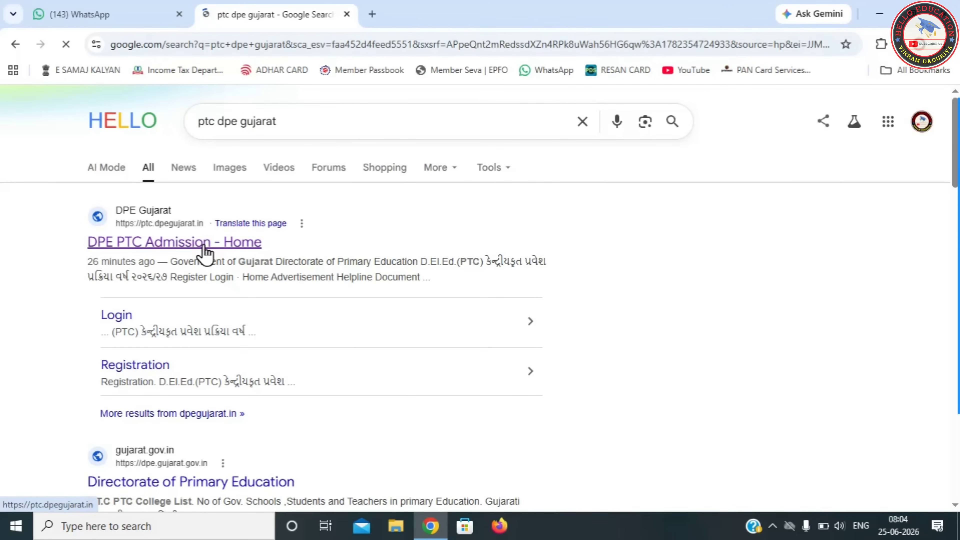
{"action": "left_click", "coordinate": [204, 244]}
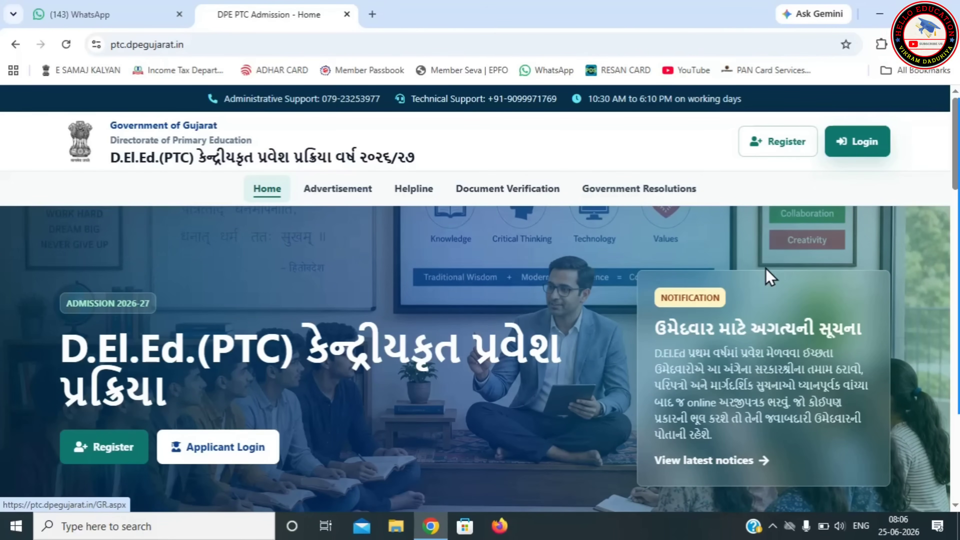
Step: Open the New Applicant Registration form and set the program type to D.El.ED ( PTC )
{"action": "scroll", "coordinate": [954, 506], "scroll_direction": "down", "scroll_amount": 10}
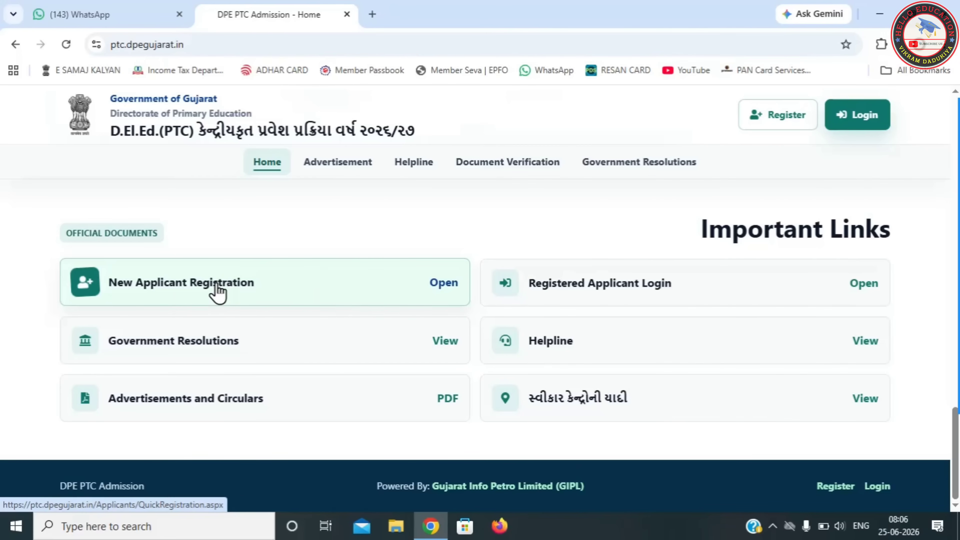
{"action": "left_click", "coordinate": [437, 286]}
{"action": "left_click", "coordinate": [208, 227]}
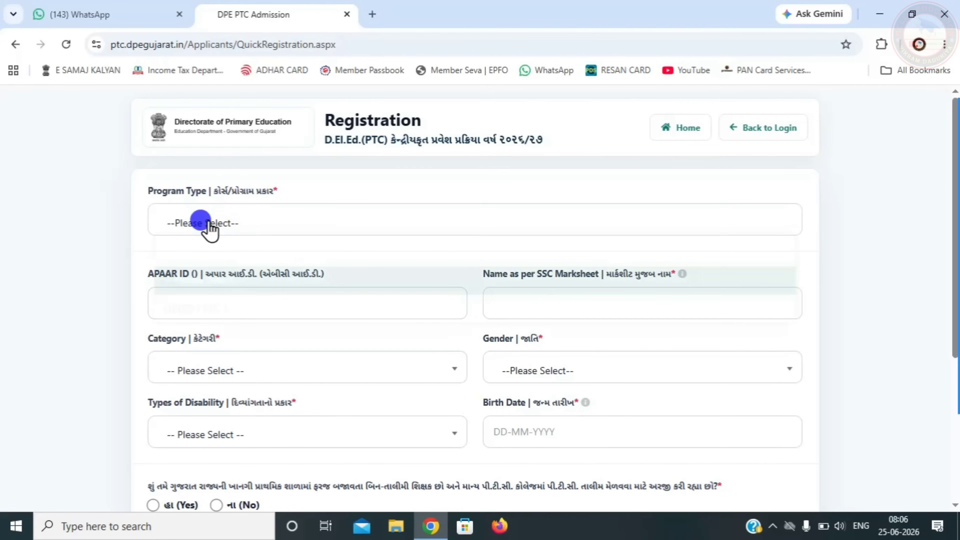
{"action": "left_click", "coordinate": [188, 315]}
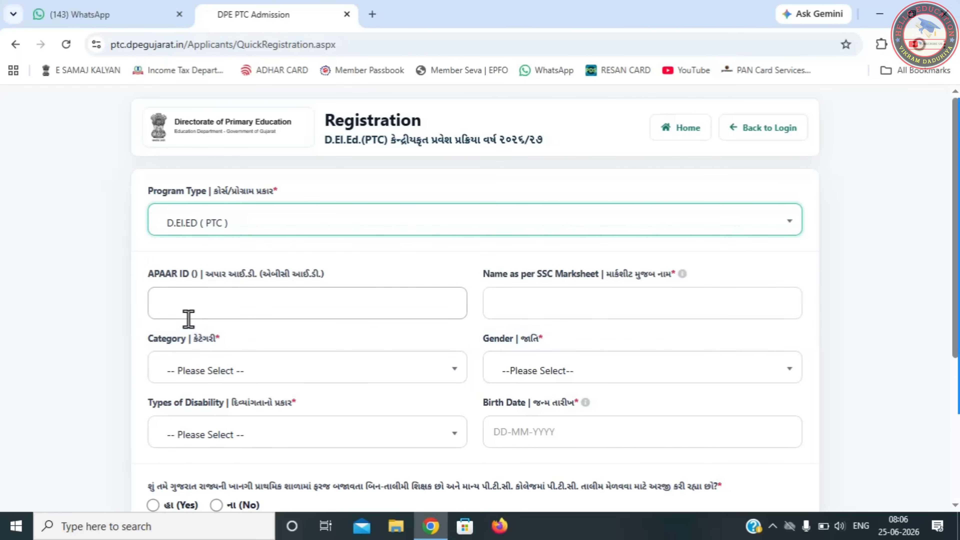
Step: Set the category to SEBC (OBC), the gender to Female and the type of disability to None
{"action": "left_click", "coordinate": [129, 293]}
{"action": "scroll", "coordinate": [132, 296], "scroll_direction": "down", "scroll_amount": 2}
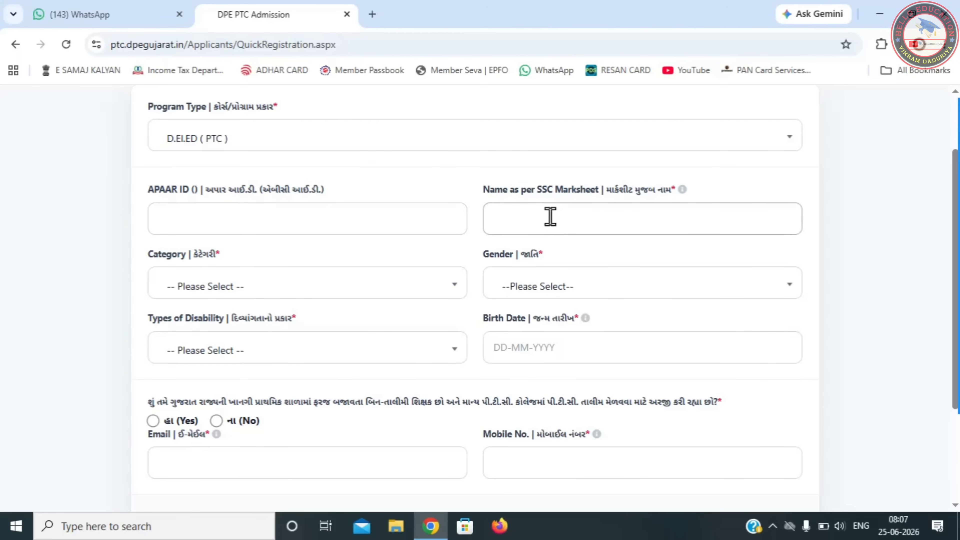
{"action": "left_click", "coordinate": [222, 282]}
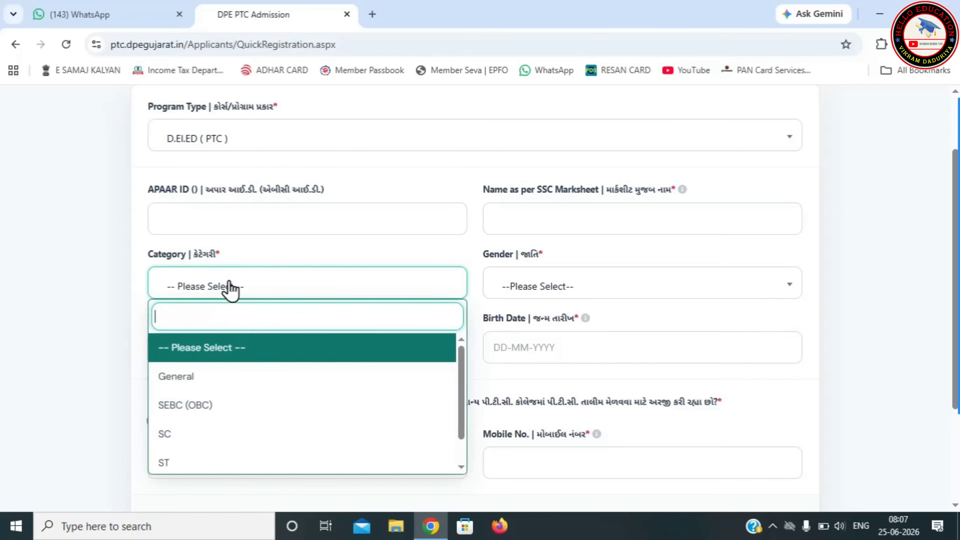
{"action": "left_click", "coordinate": [185, 407]}
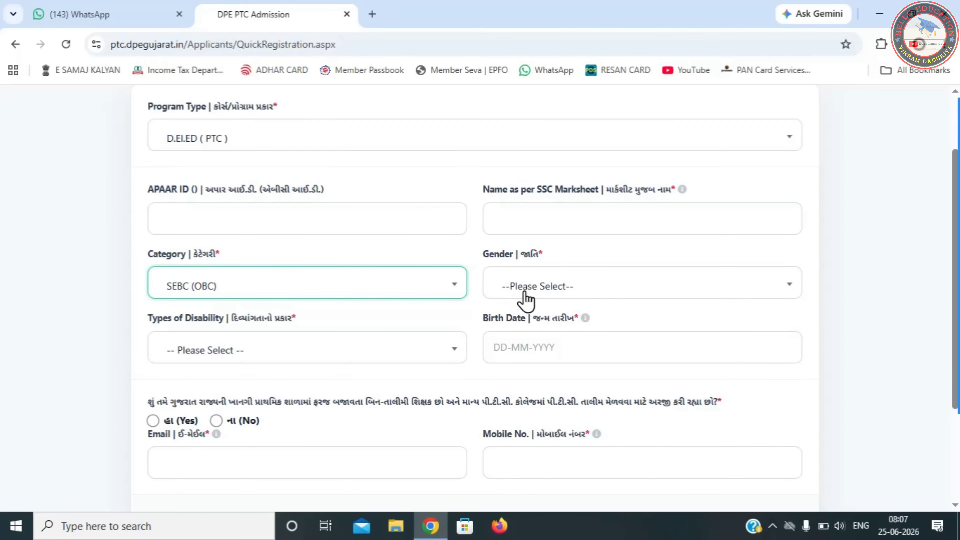
{"action": "left_click", "coordinate": [514, 287]}
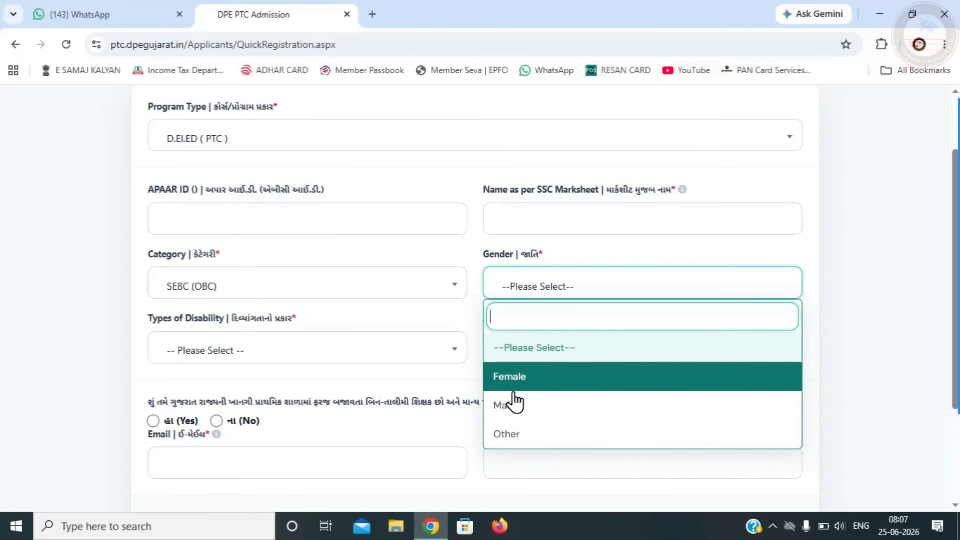
{"action": "left_click", "coordinate": [506, 376]}
{"action": "left_click", "coordinate": [307, 357]}
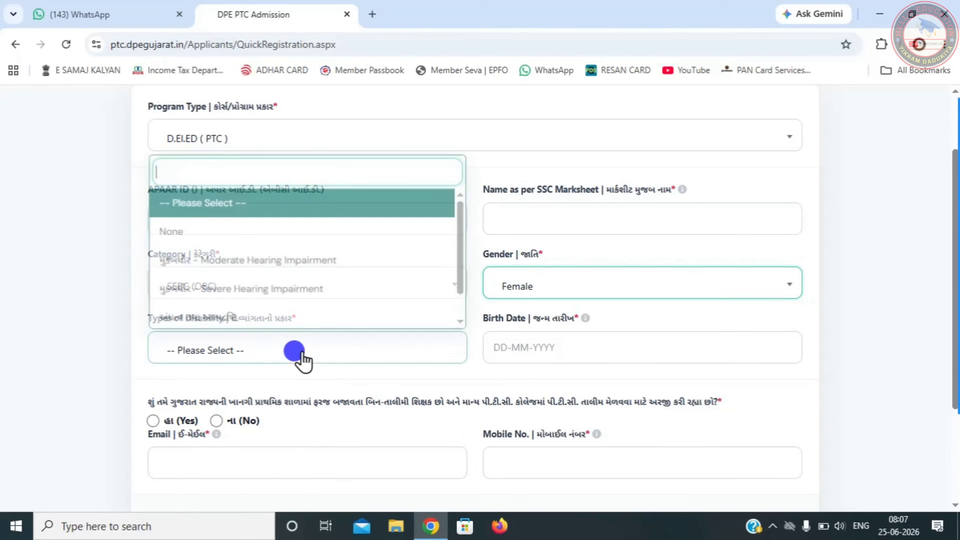
{"action": "left_click", "coordinate": [246, 235]}
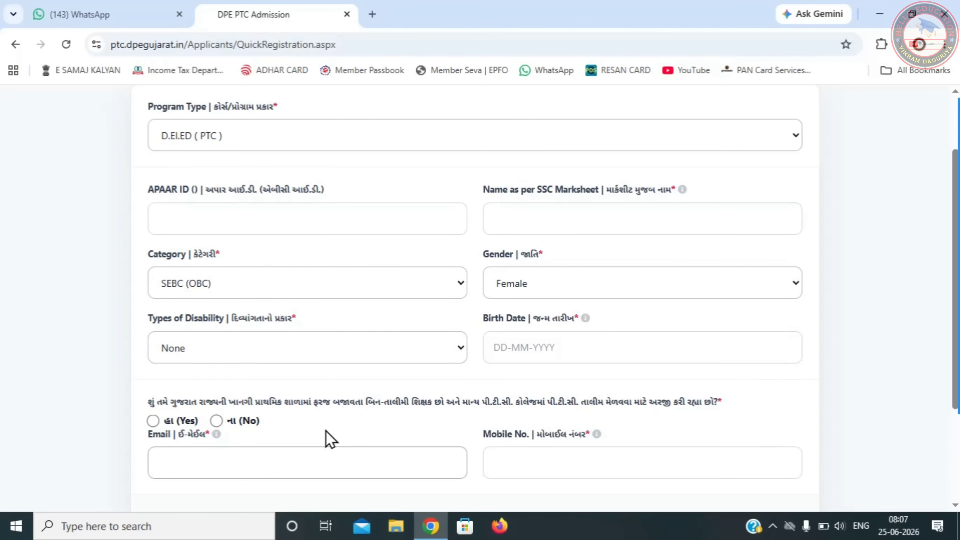
Step: Answer No to the untrained private-school teacher question and complete the applicant registration, acknowledging the OTP and success notices
{"action": "left_click", "coordinate": [216, 422]}
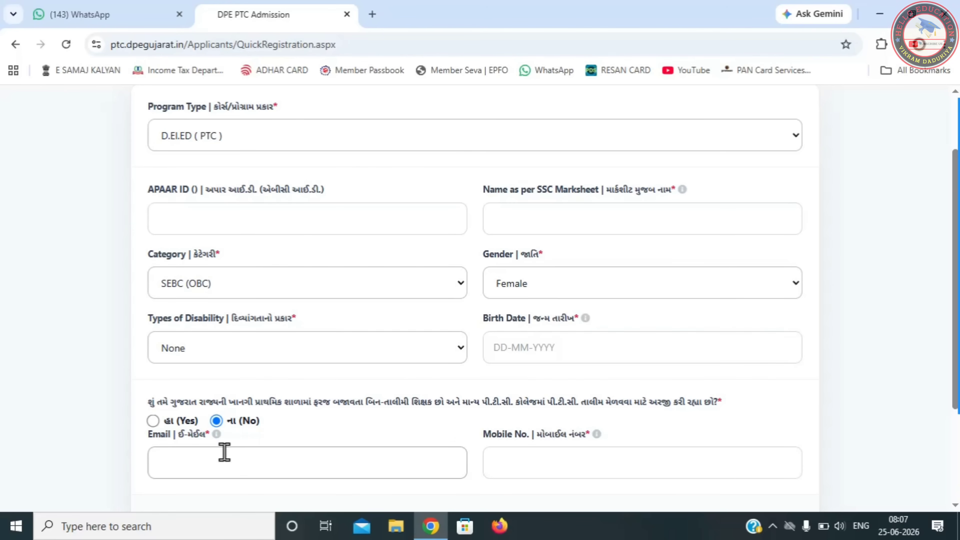
{"action": "left_click", "coordinate": [855, 401]}
{"action": "scroll", "coordinate": [290, 371], "scroll_direction": "down", "scroll_amount": 4}
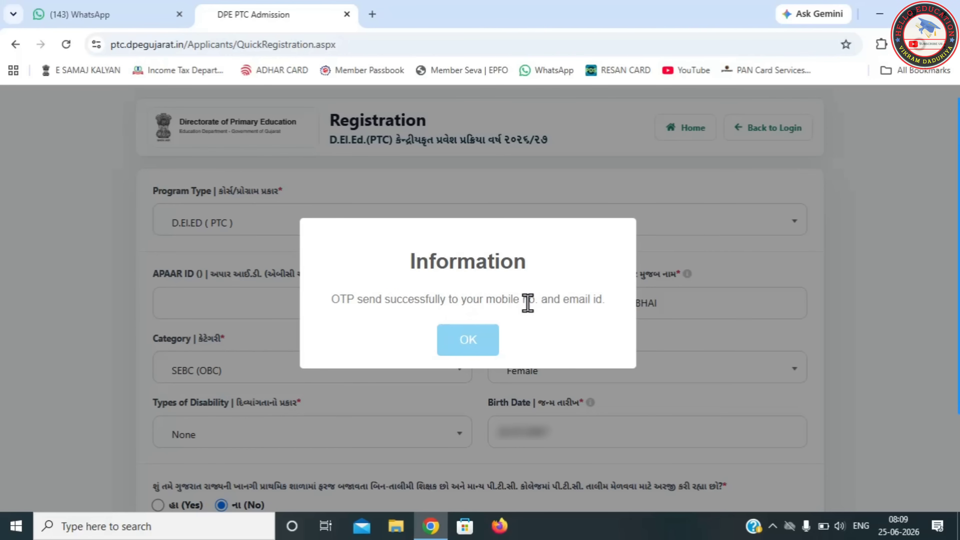
{"action": "left_click", "coordinate": [472, 340]}
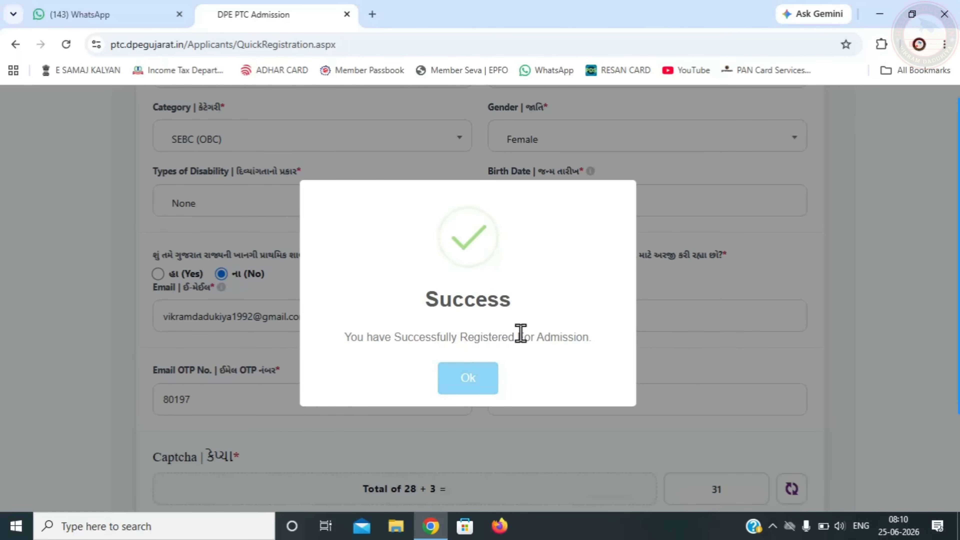
{"action": "left_click", "coordinate": [467, 382]}
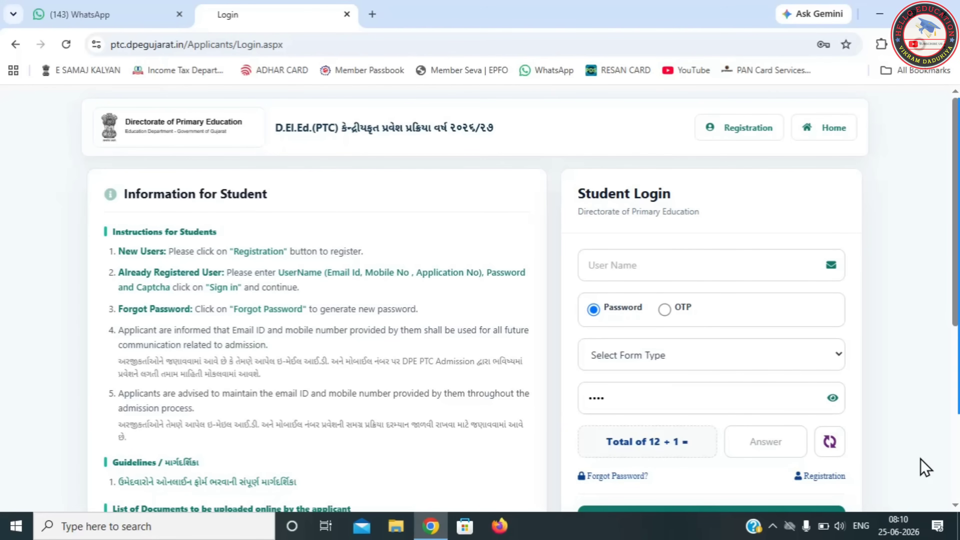
Step: Choose D.El.ED ( PTC ) as the form type in Student Login and sign in to the applicant account
{"action": "scroll", "coordinate": [923, 467], "scroll_direction": "down", "scroll_amount": 1}
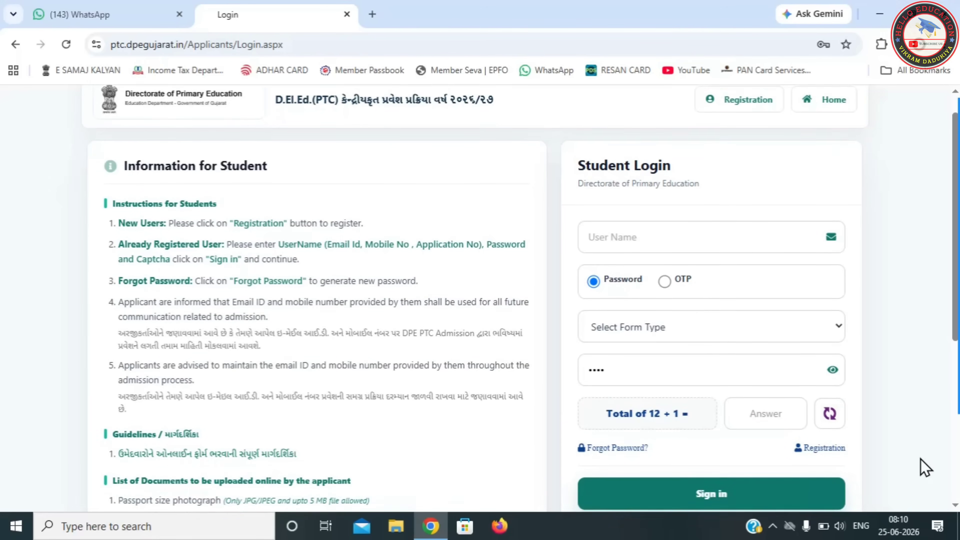
{"action": "scroll", "coordinate": [923, 468], "scroll_direction": "up", "scroll_amount": 1}
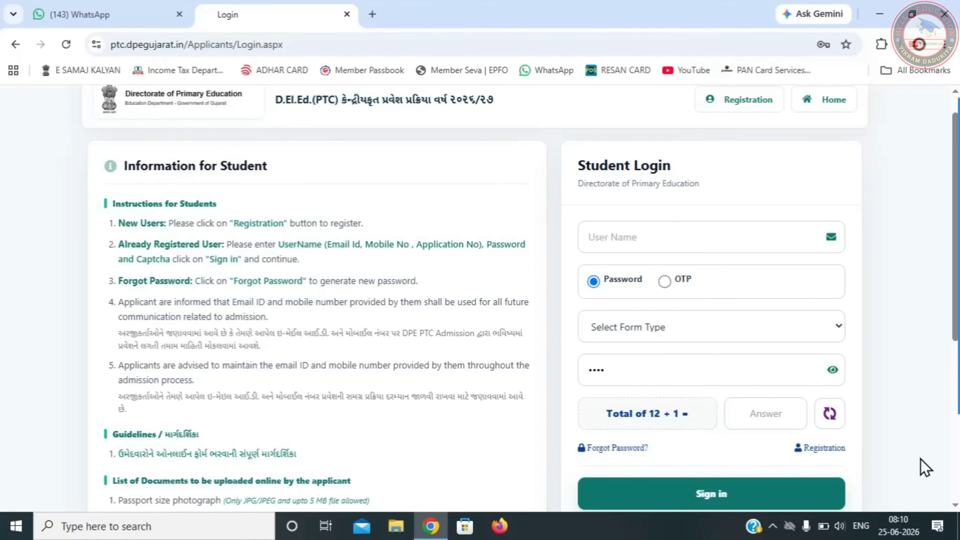
{"action": "scroll", "coordinate": [923, 468], "scroll_direction": "up", "scroll_amount": 1}
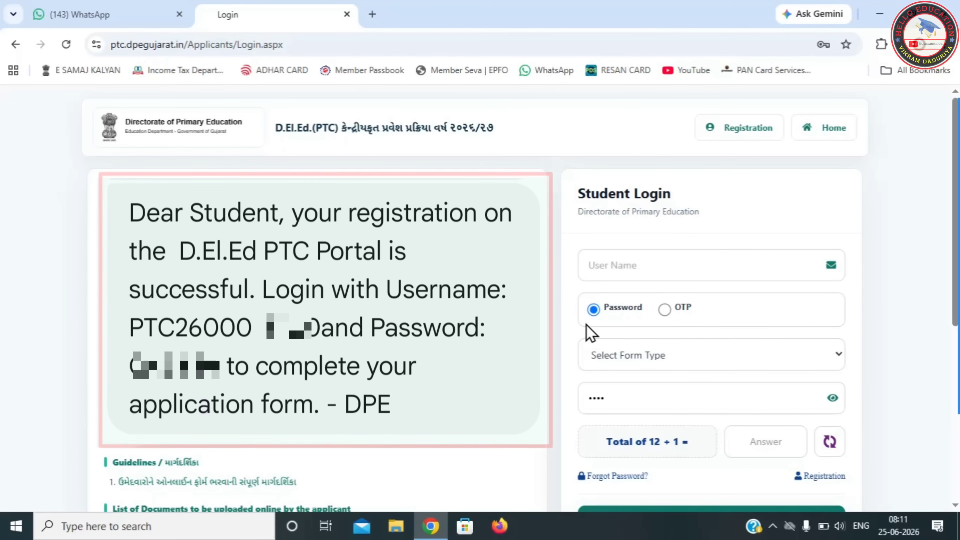
{"action": "left_click", "coordinate": [612, 358]}
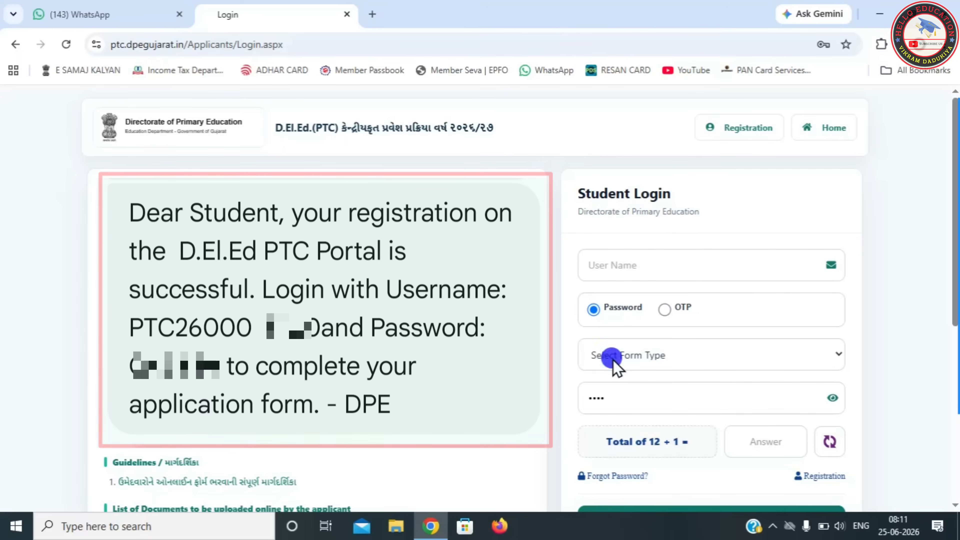
{"action": "left_click", "coordinate": [613, 397]}
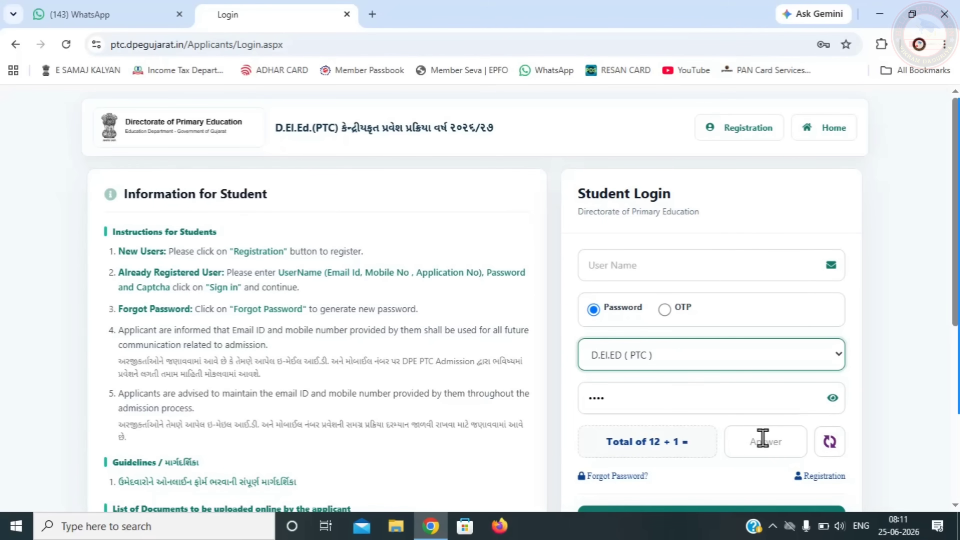
{"action": "left_click", "coordinate": [863, 456]}
{"action": "scroll", "coordinate": [864, 459], "scroll_direction": "down", "scroll_amount": 2}
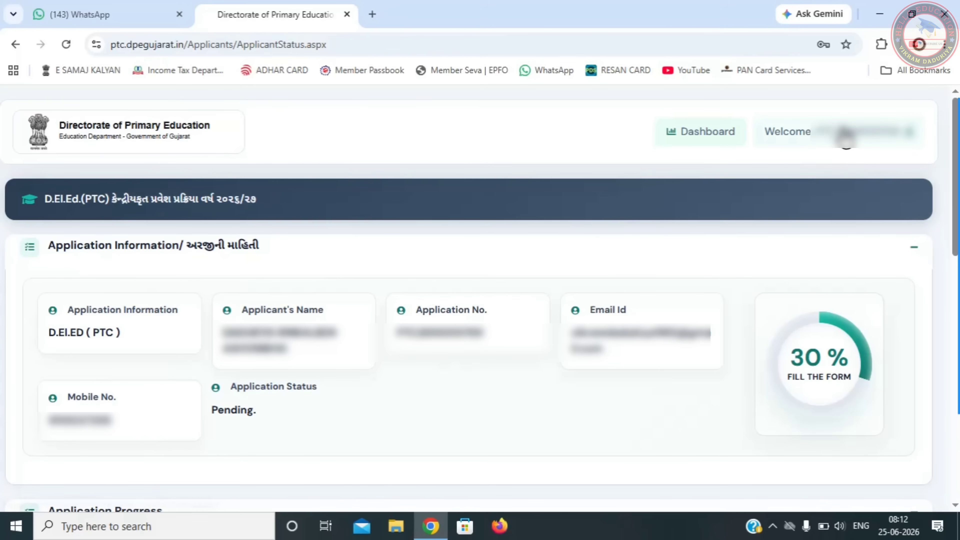
Step: Check the account options and open the pending Profile section under Application Progress
{"action": "left_click", "coordinate": [842, 132]}
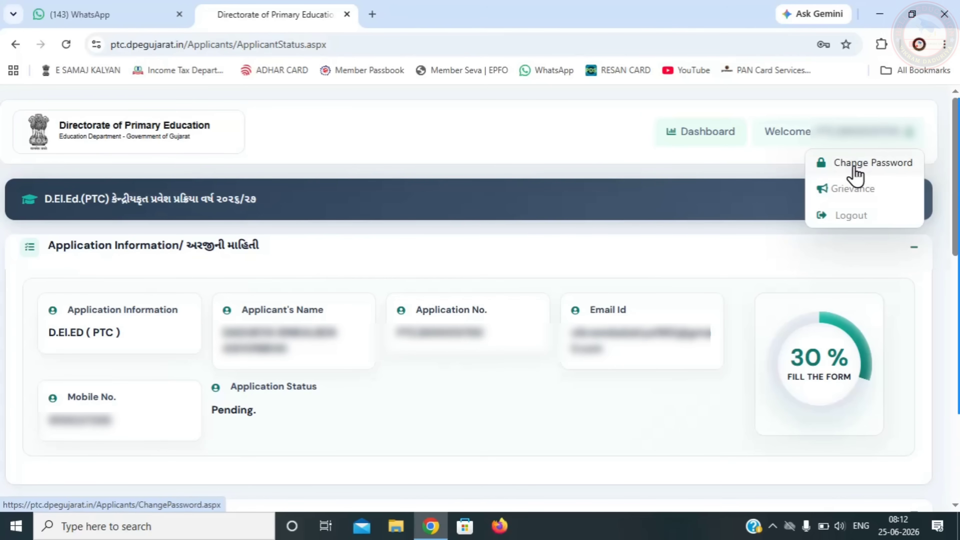
{"action": "scroll", "coordinate": [199, 111], "scroll_direction": "down", "scroll_amount": 5}
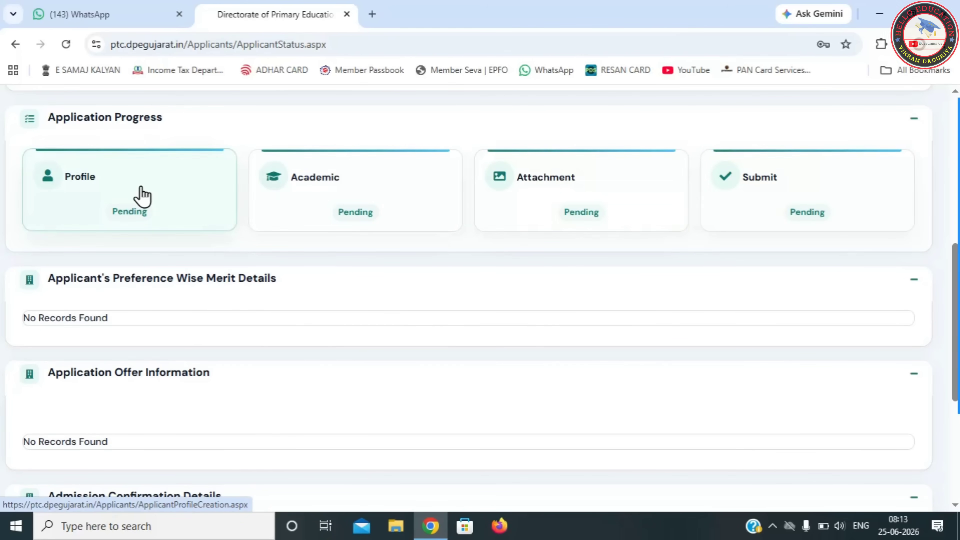
{"action": "left_click", "coordinate": [142, 196]}
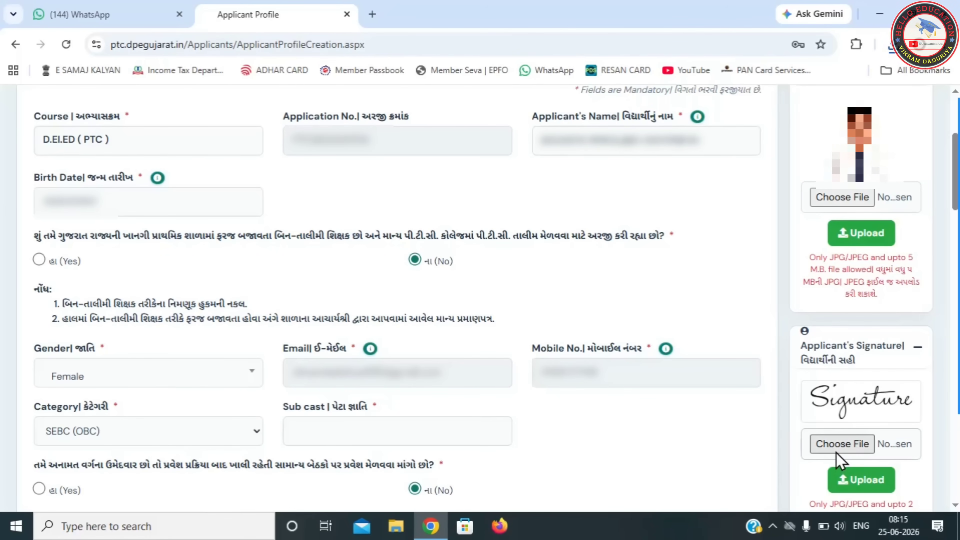
Step: Upload the applicant's signature image and fill in the sub-caste in the applicant profile
{"action": "left_click", "coordinate": [835, 444]}
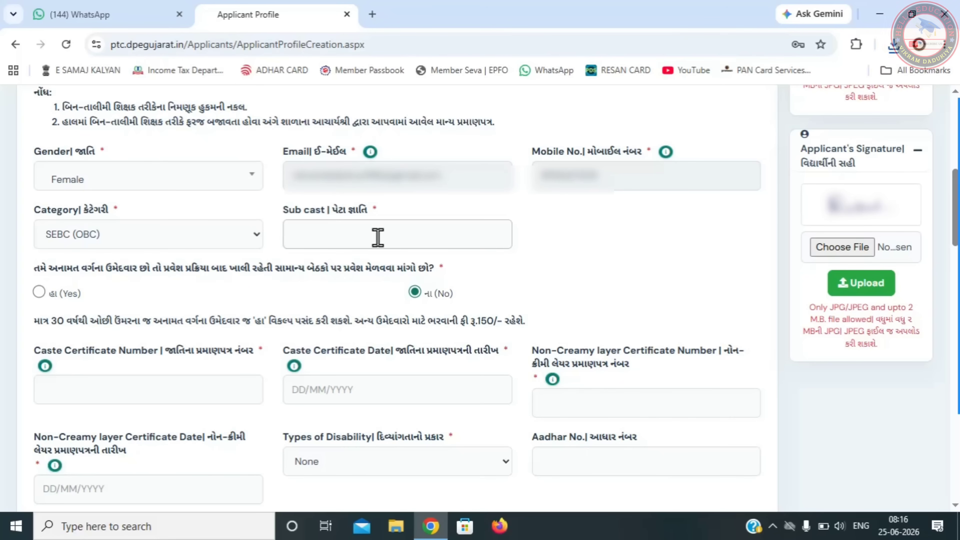
{"action": "left_click", "coordinate": [350, 229]}
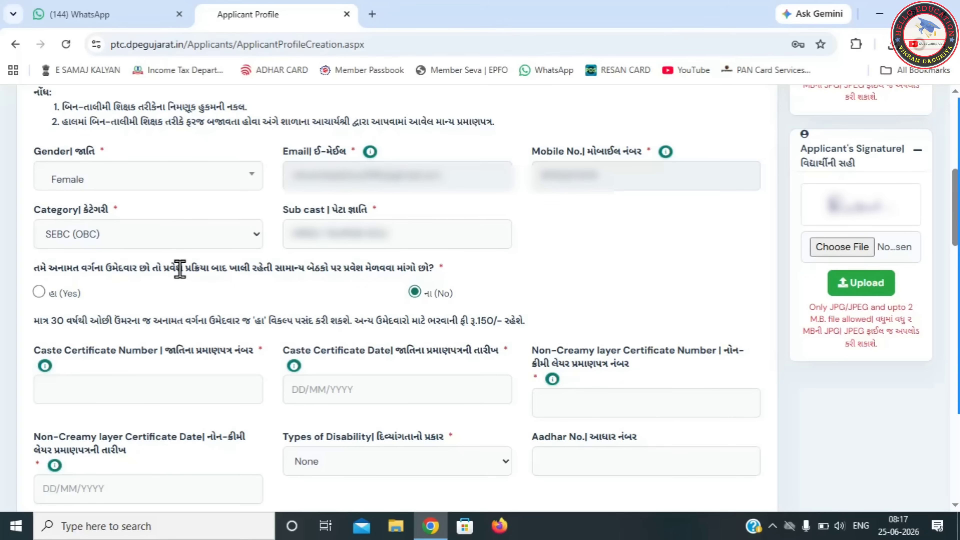
Step: Answer Yes to seeking admission on vacant general seats and check the category options, keeping SEBC (OBC)
{"action": "left_click", "coordinate": [39, 292]}
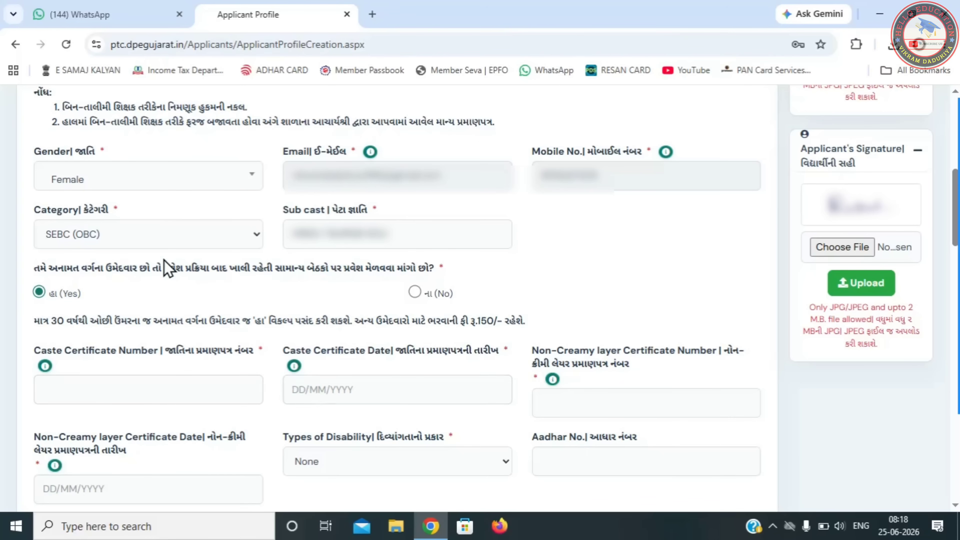
{"action": "left_click", "coordinate": [133, 235]}
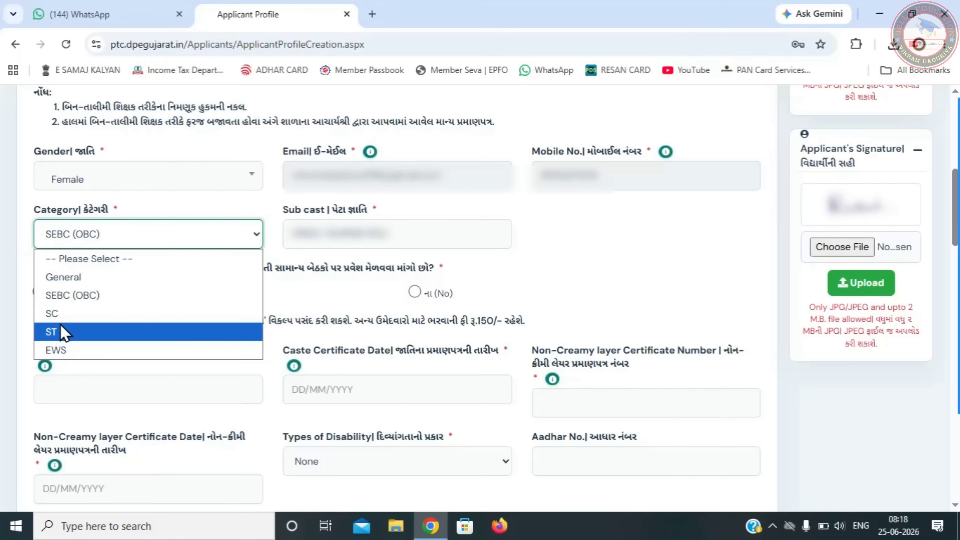
{"action": "left_click", "coordinate": [621, 290]}
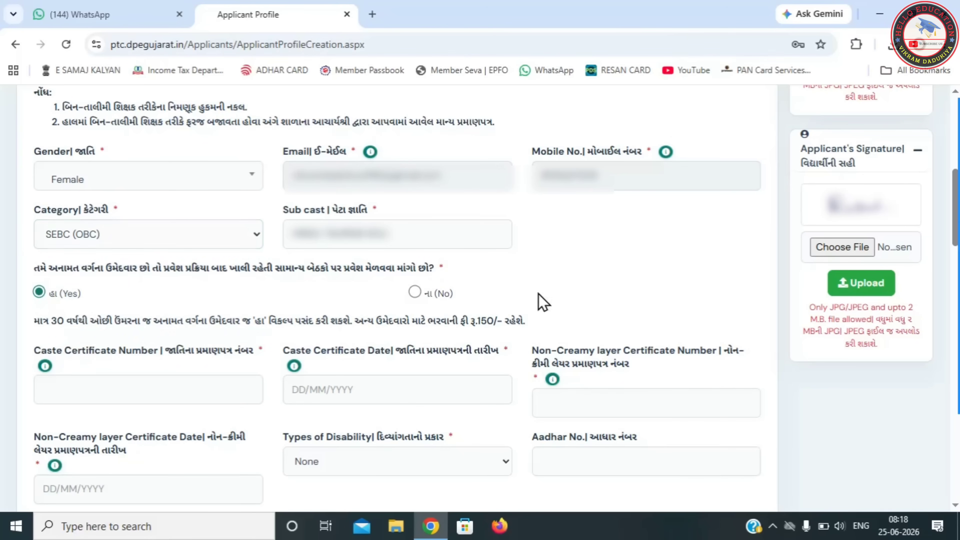
Step: Go through the caste certificate, non-creamy layer certificate and APAAR ID fields down to the address details
{"action": "left_click", "coordinate": [125, 383]}
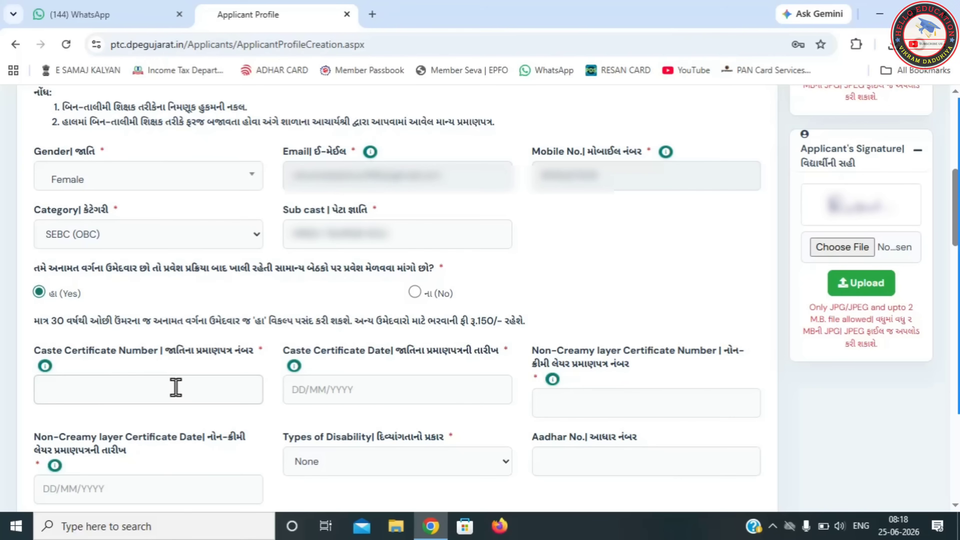
{"action": "left_click", "coordinate": [294, 388]}
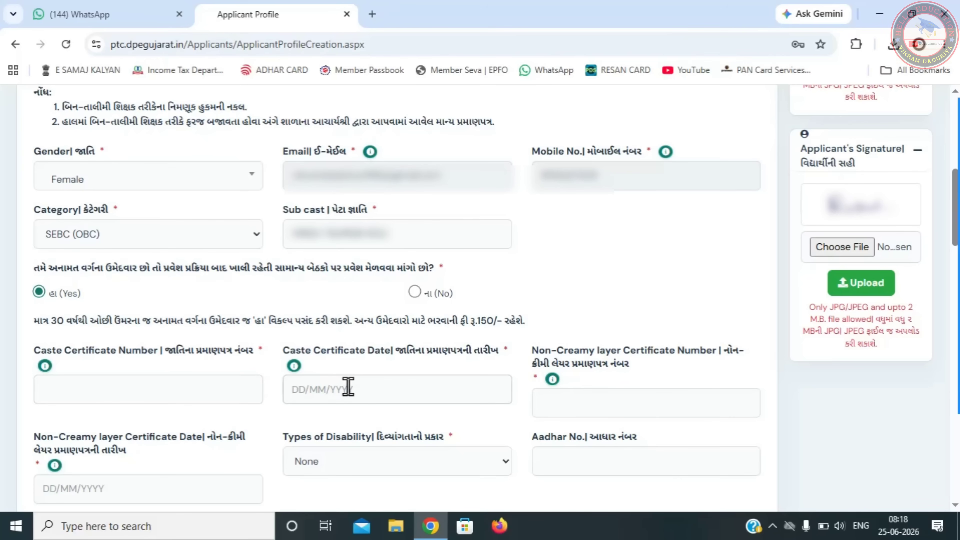
{"action": "left_click", "coordinate": [537, 398]}
{"action": "scroll", "coordinate": [665, 328], "scroll_direction": "down", "scroll_amount": 10}
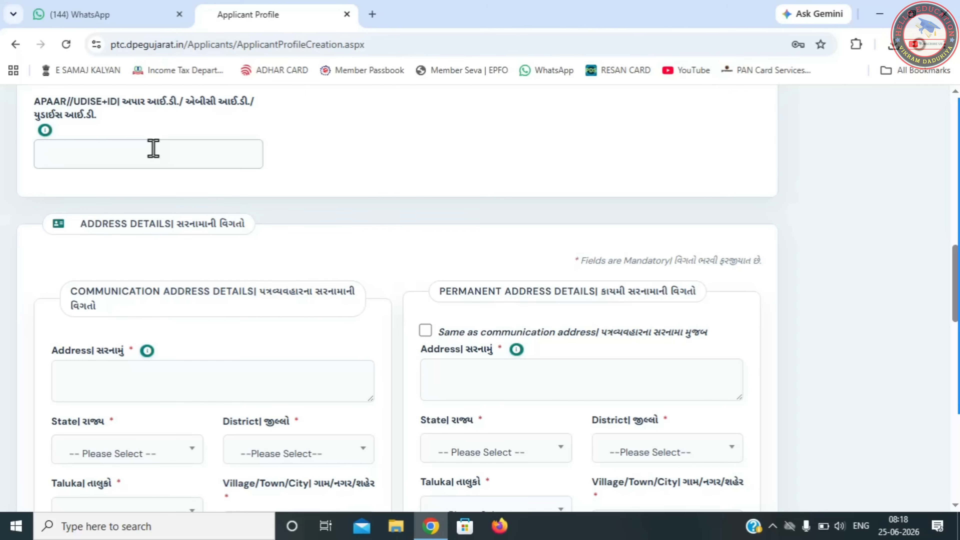
Step: In the 10th (S.S.C.) details, choose GS&HSEB as the board, Gujarati as the medium of instruction and March as the passing month
{"action": "scroll", "coordinate": [302, 219], "scroll_direction": "down", "scroll_amount": 1}
{"action": "left_click", "coordinate": [301, 219]}
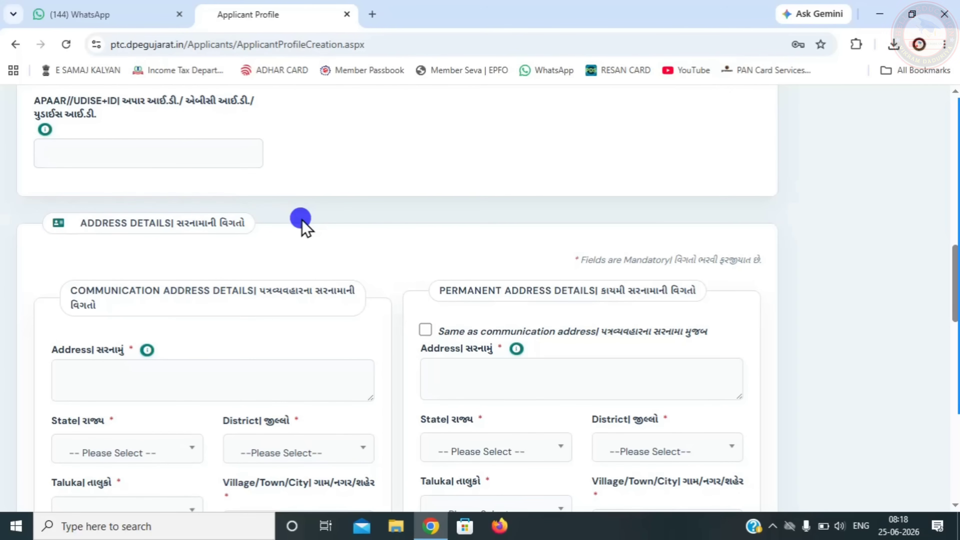
{"action": "scroll", "coordinate": [302, 227], "scroll_direction": "down", "scroll_amount": 4}
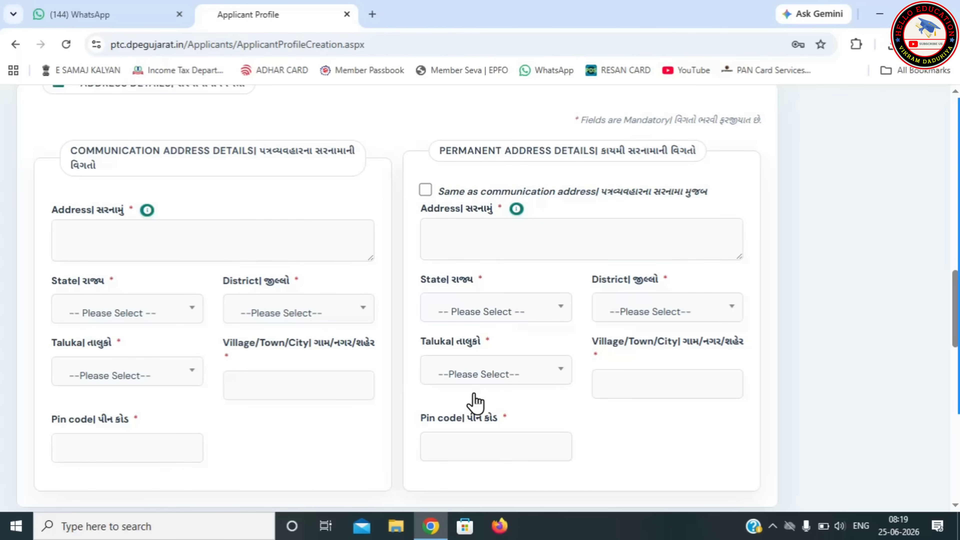
{"action": "left_click", "coordinate": [668, 429]}
{"action": "scroll", "coordinate": [171, 129], "scroll_direction": "down", "scroll_amount": 6}
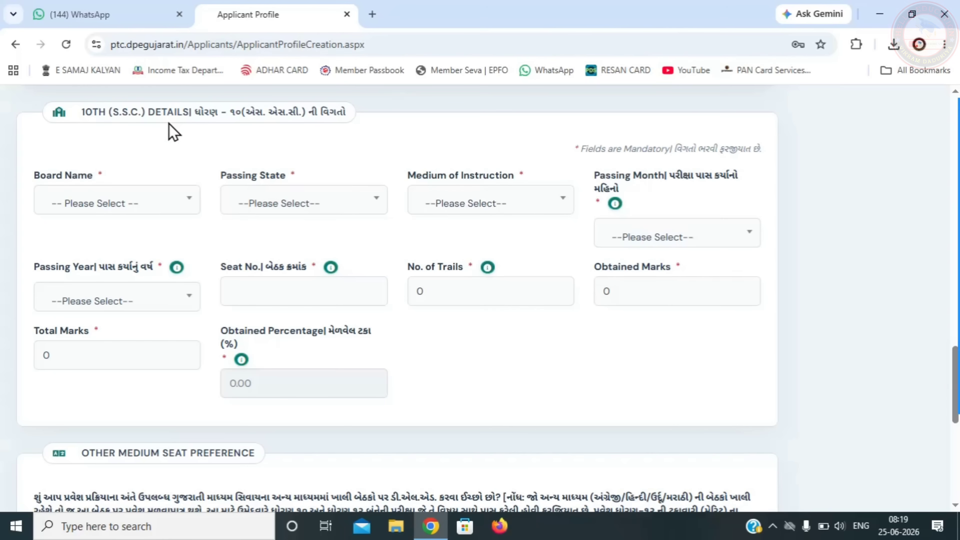
{"action": "left_click", "coordinate": [119, 204]}
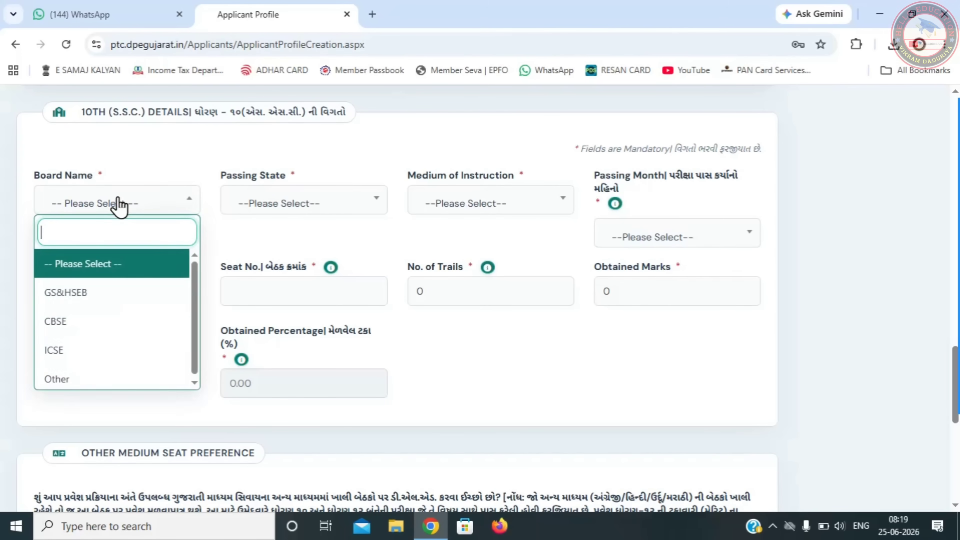
{"action": "left_click", "coordinate": [86, 292]}
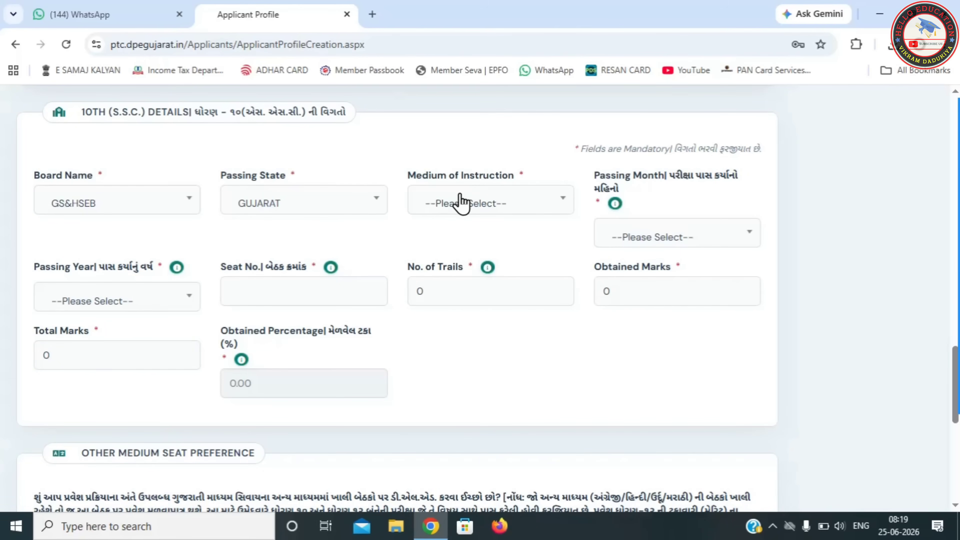
{"action": "left_click", "coordinate": [458, 203]}
{"action": "left_click", "coordinate": [449, 322]}
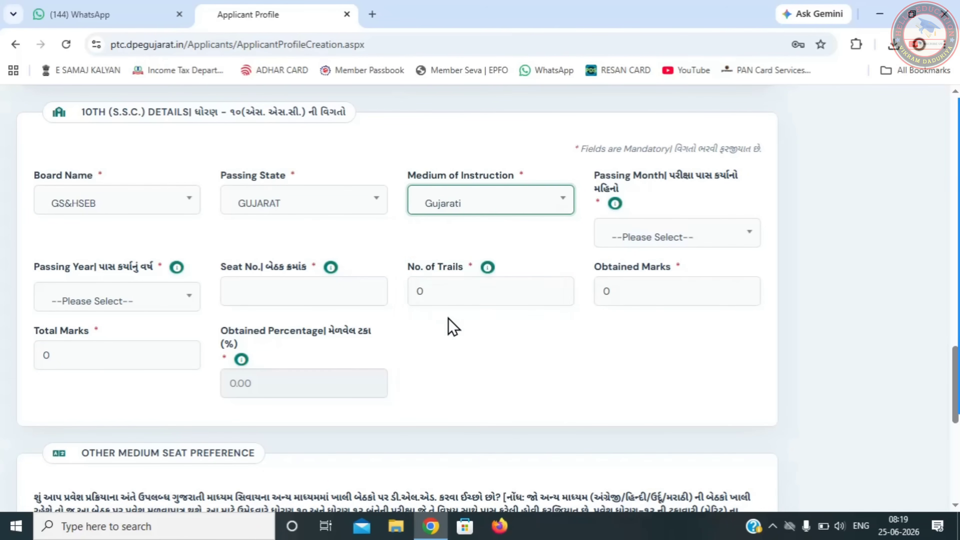
{"action": "left_click", "coordinate": [623, 239]}
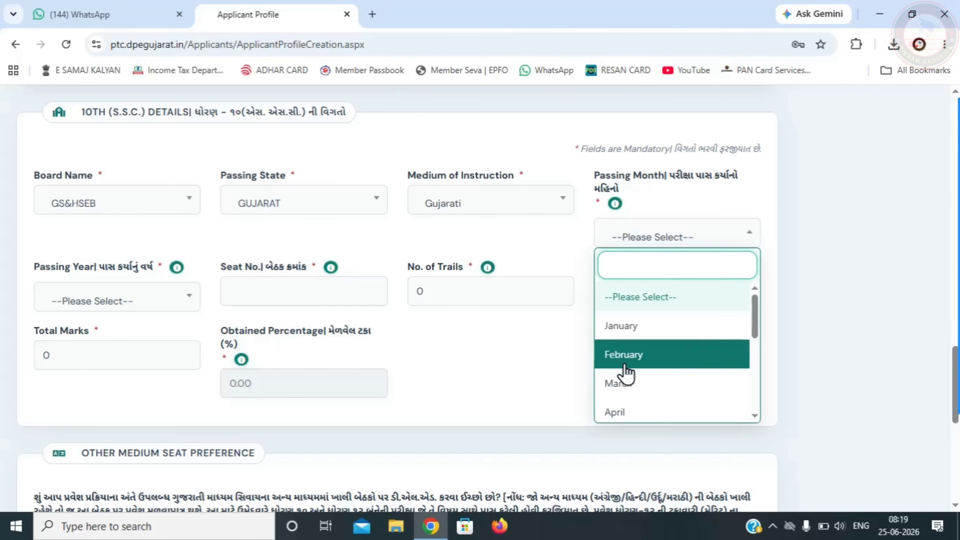
{"action": "left_click", "coordinate": [626, 386]}
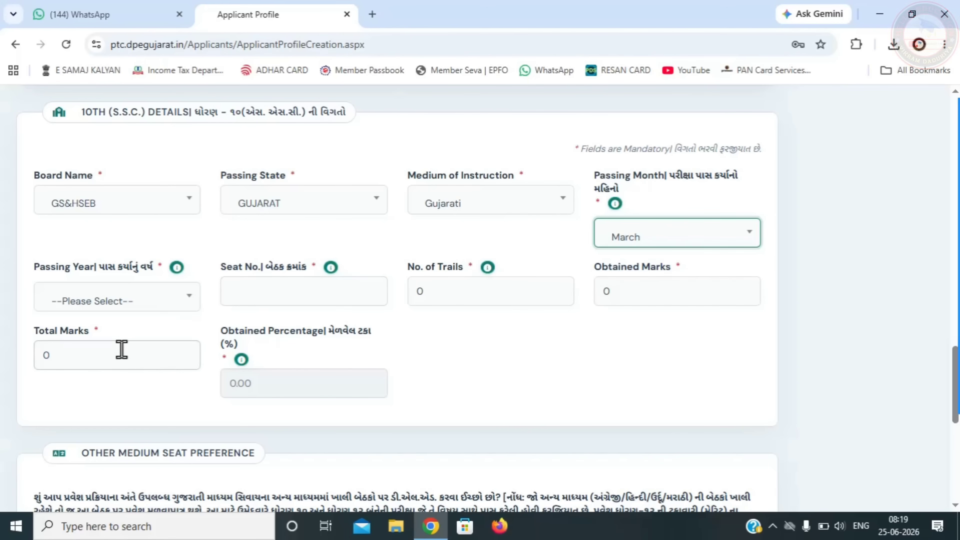
Step: Answer No to the other-medium seat preference and to DIET-Dang priority seats, and save the applicant profile
{"action": "left_click", "coordinate": [270, 423]}
{"action": "scroll", "coordinate": [118, 172], "scroll_direction": "down", "scroll_amount": 7}
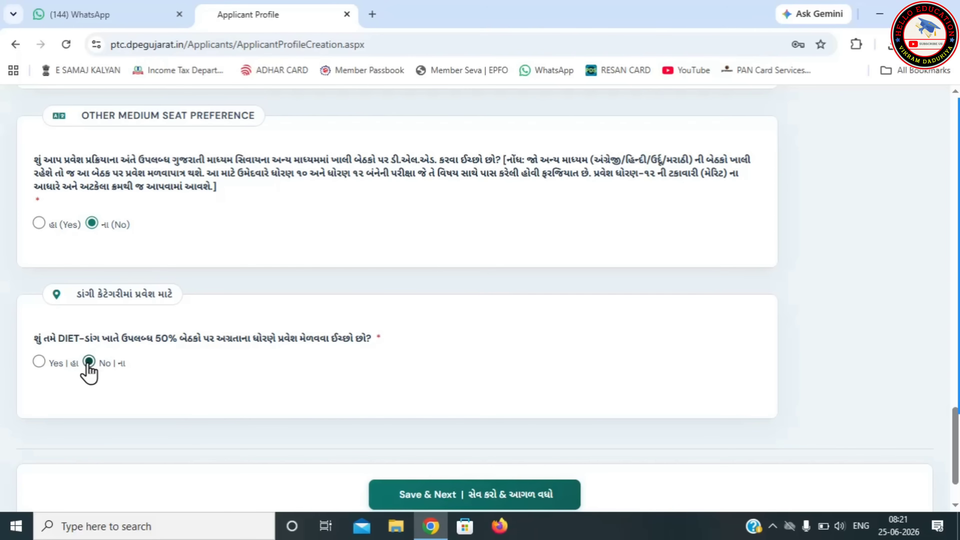
{"action": "left_click", "coordinate": [473, 494]}
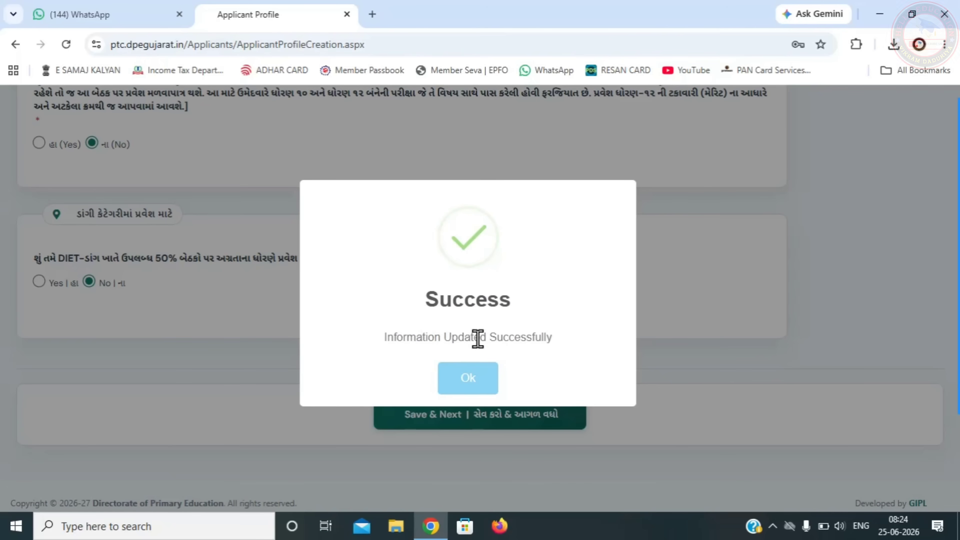
{"action": "left_click", "coordinate": [462, 374]}
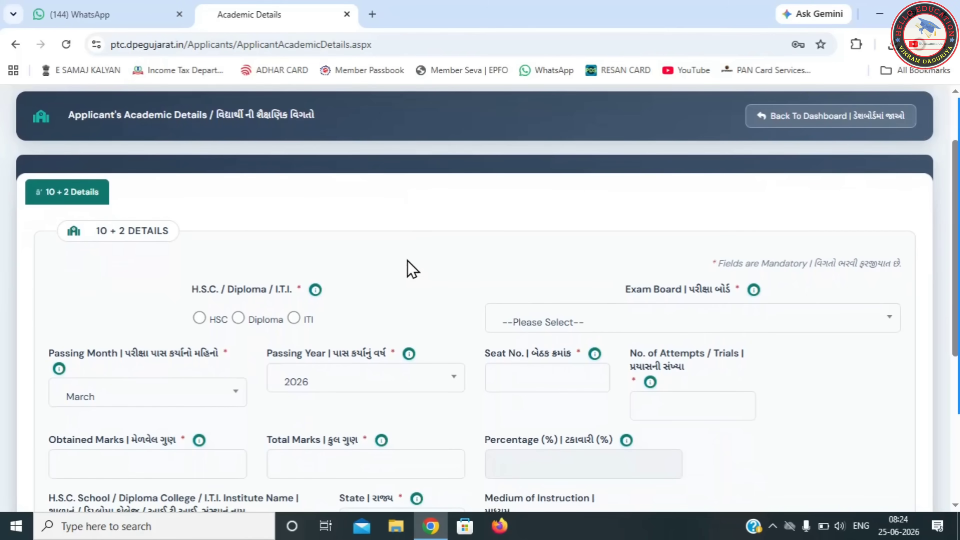
Step: In the 10+2 details, select HSC as the qualification and Gujarat Secondary and Higher Secondary Education Board (GSEB) as the exam board
{"action": "scroll", "coordinate": [412, 270], "scroll_direction": "down", "scroll_amount": 2}
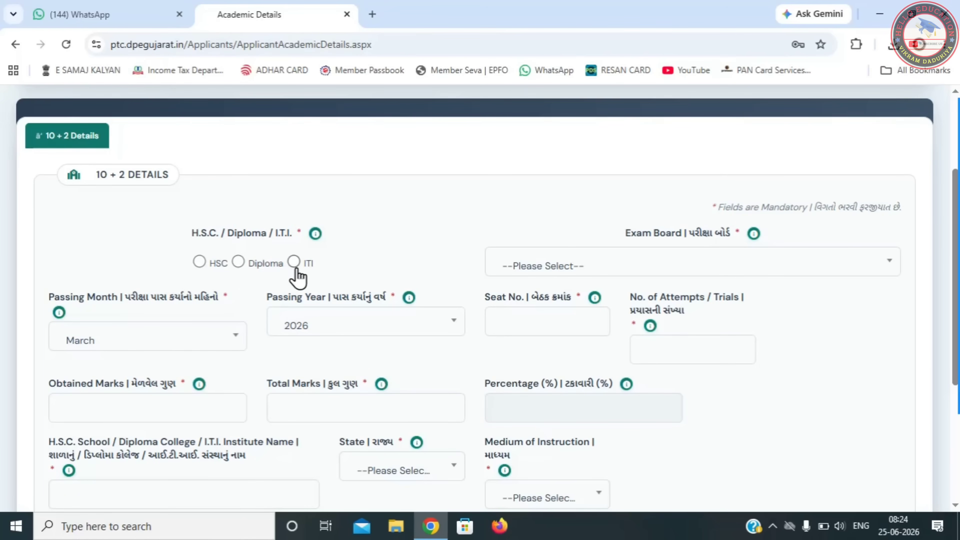
{"action": "left_click", "coordinate": [198, 263]}
{"action": "left_click", "coordinate": [515, 272]}
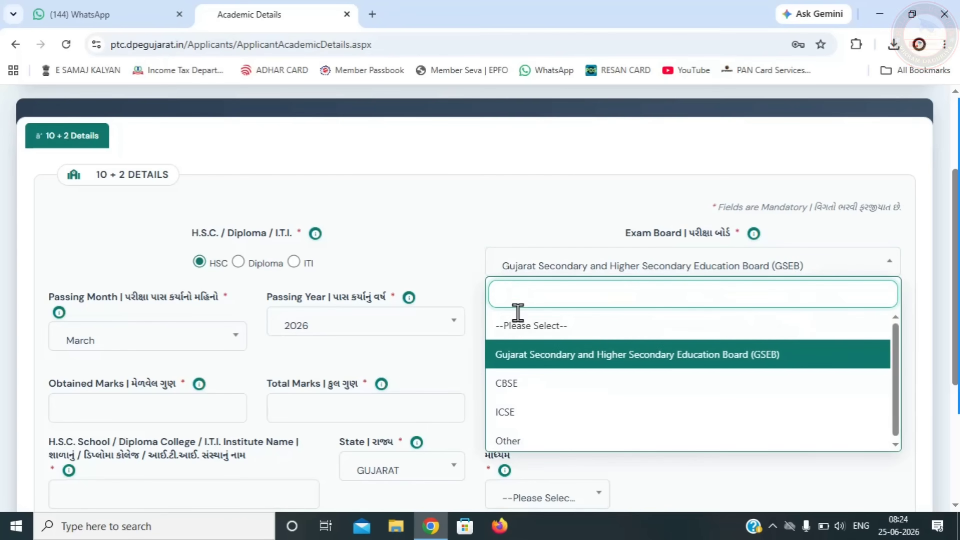
{"action": "left_click", "coordinate": [515, 349]}
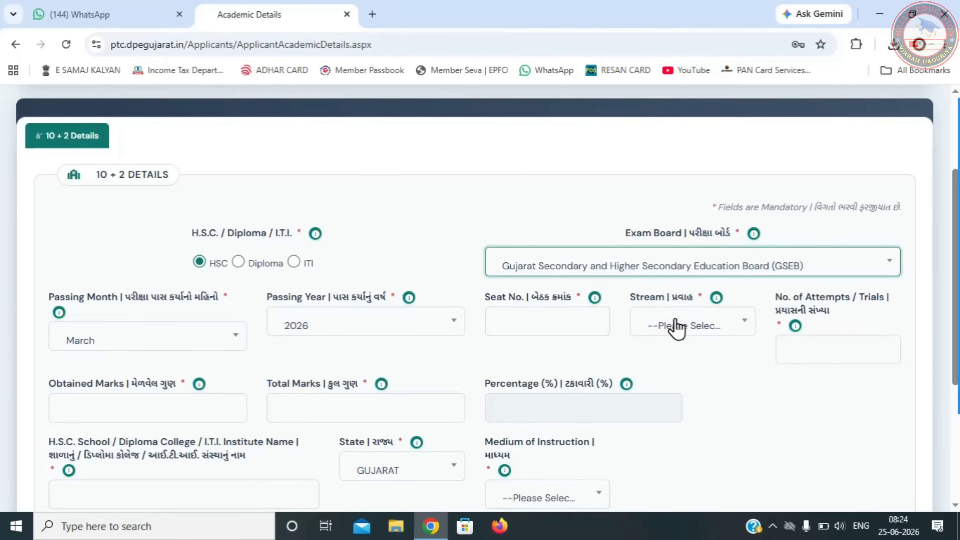
Step: Complete the 10+2 details with the સામાન્ય પ્રવાહ stream, Gujarati medium, 1 attempt and 483 of 700 marks, and save them
{"action": "left_click", "coordinate": [722, 326]}
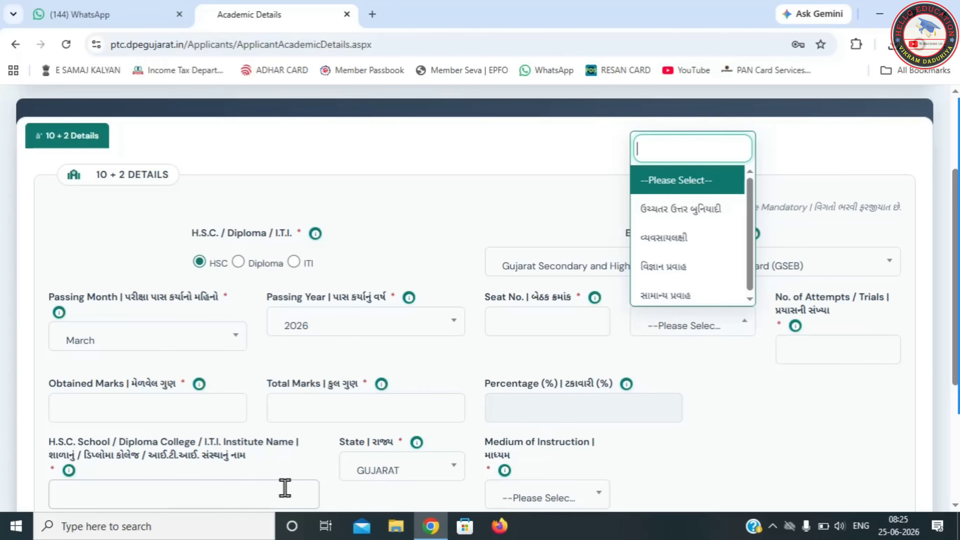
{"action": "left_click", "coordinate": [527, 492]}
{"action": "left_click", "coordinate": [508, 408]}
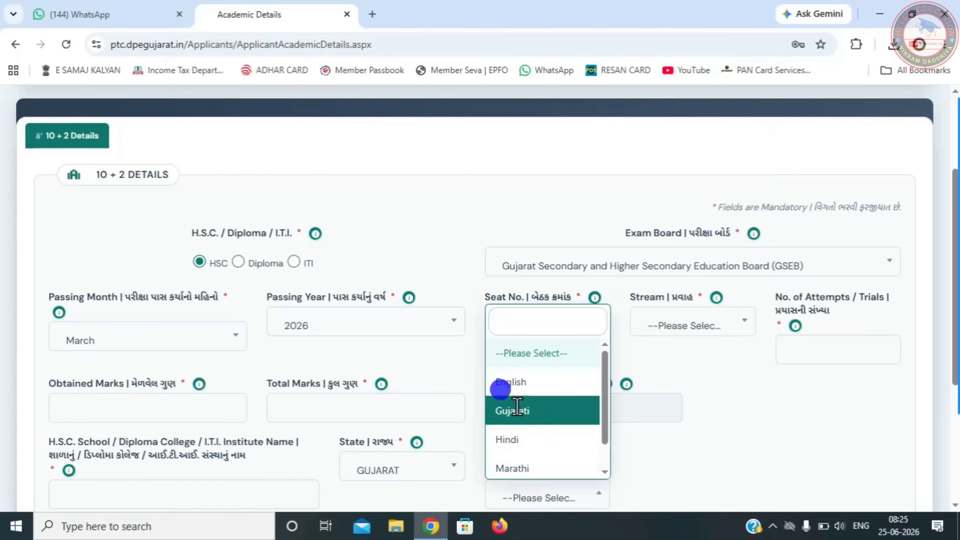
{"action": "scroll", "coordinate": [740, 456], "scroll_direction": "down", "scroll_amount": 3}
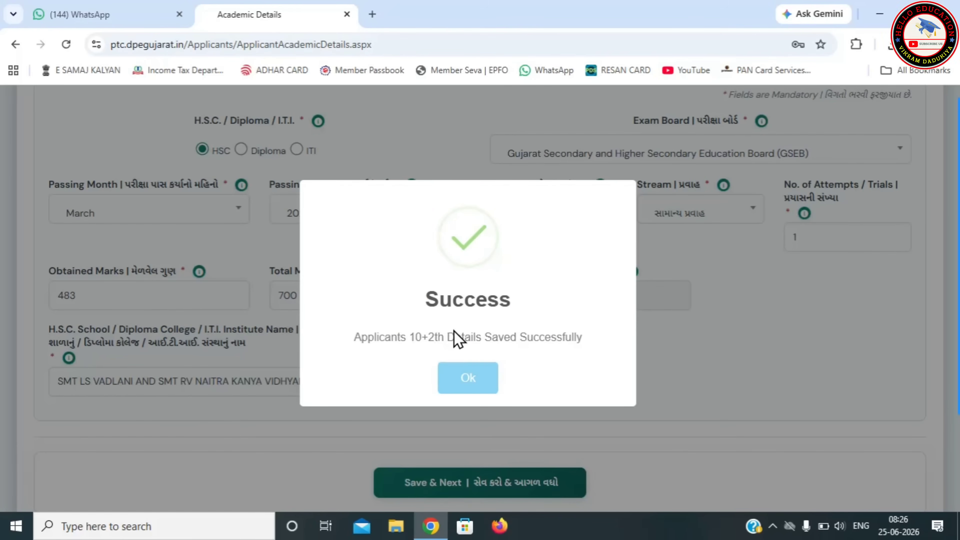
{"action": "left_click", "coordinate": [468, 376]}
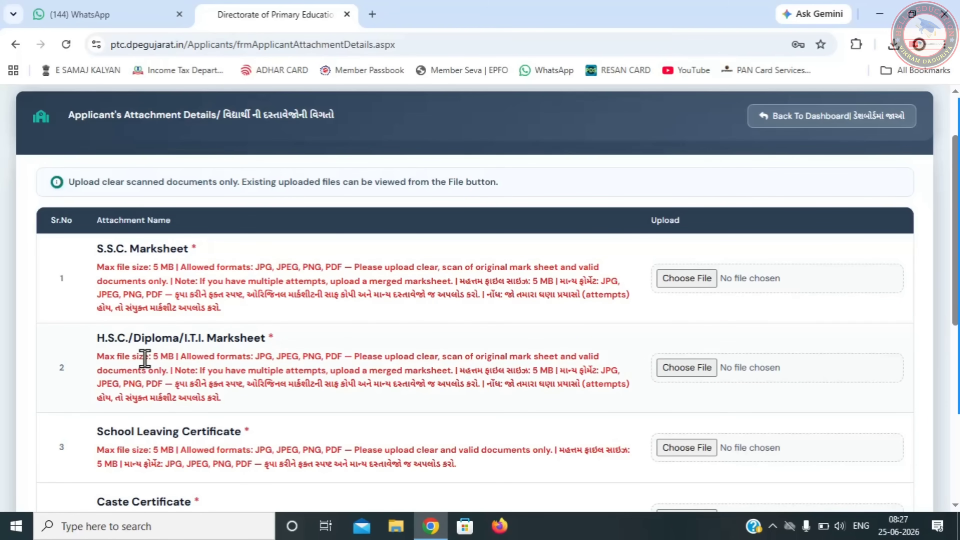
Step: Attach the required documents, including 12th LC.pdf, SEBC CERTIFICATE.pdf, Non crimi.pdf and 12th Trail.pdf, and save the attachment details
{"action": "left_click", "coordinate": [173, 431]}
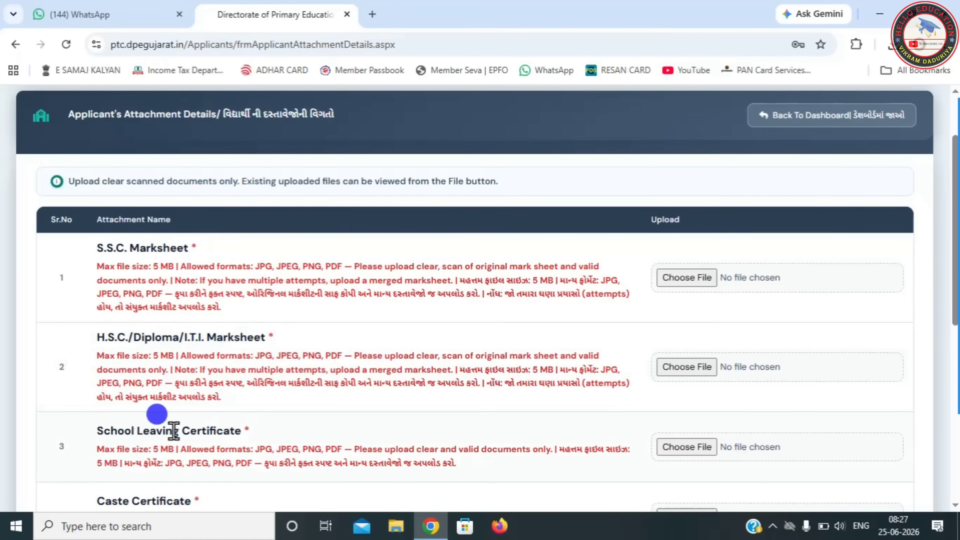
{"action": "scroll", "coordinate": [174, 431], "scroll_direction": "down", "scroll_amount": 5}
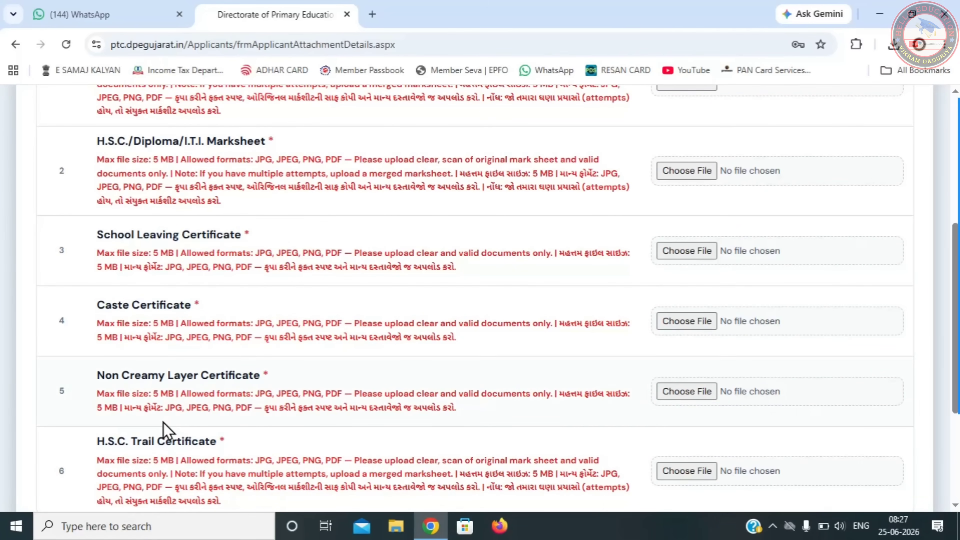
{"action": "scroll", "coordinate": [186, 450], "scroll_direction": "down", "scroll_amount": 3}
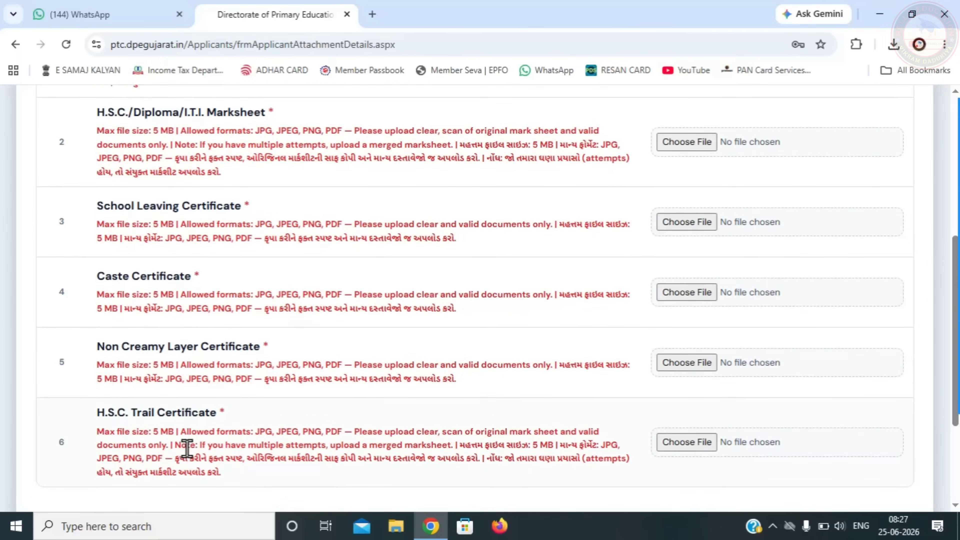
{"action": "scroll", "coordinate": [191, 457], "scroll_direction": "up", "scroll_amount": 5}
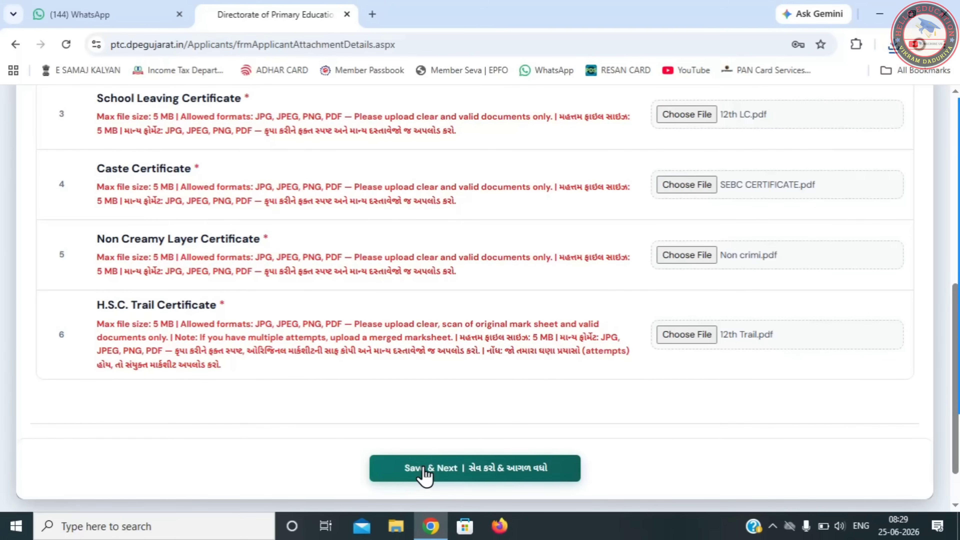
{"action": "left_click", "coordinate": [424, 473]}
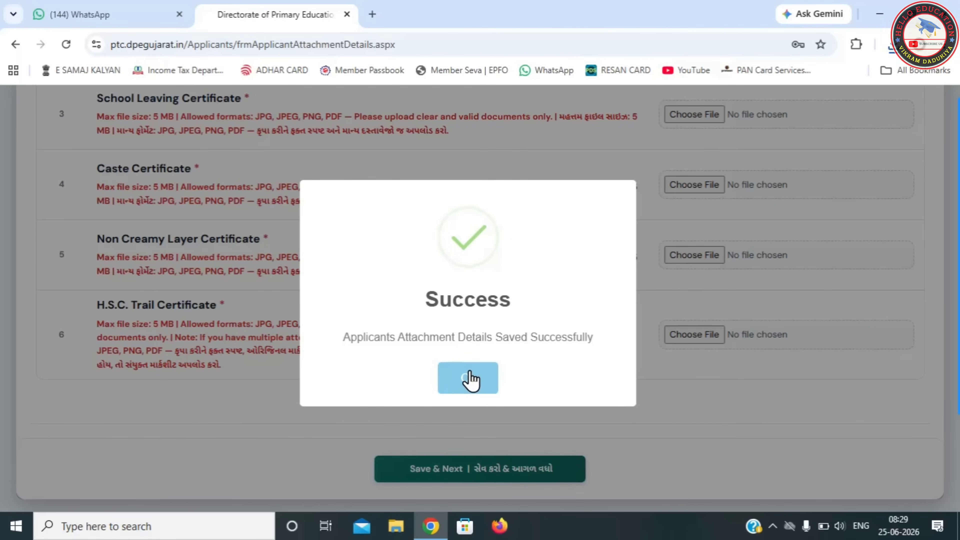
{"action": "left_click", "coordinate": [469, 378]}
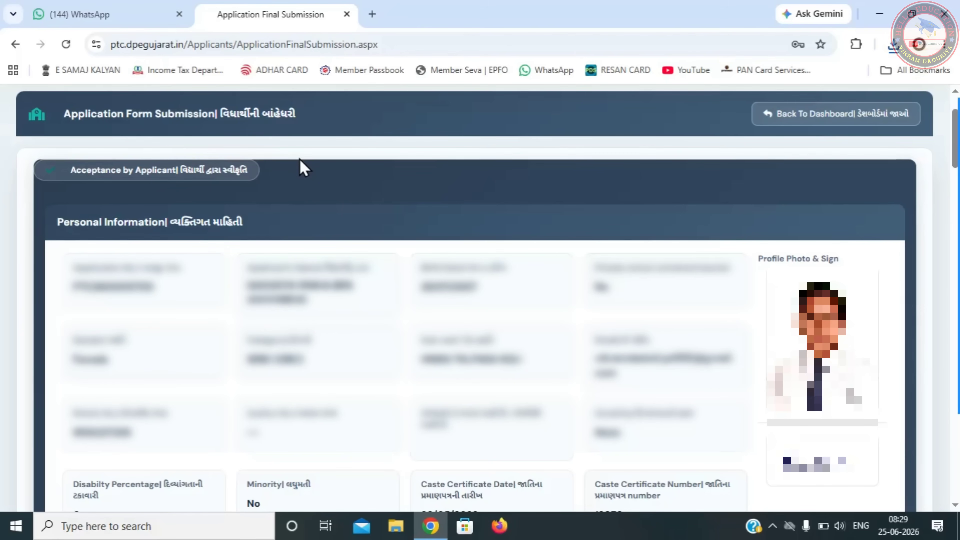
Step: Review the application summary, accept the applicant's declaration and make the final submission
{"action": "left_click", "coordinate": [300, 159]}
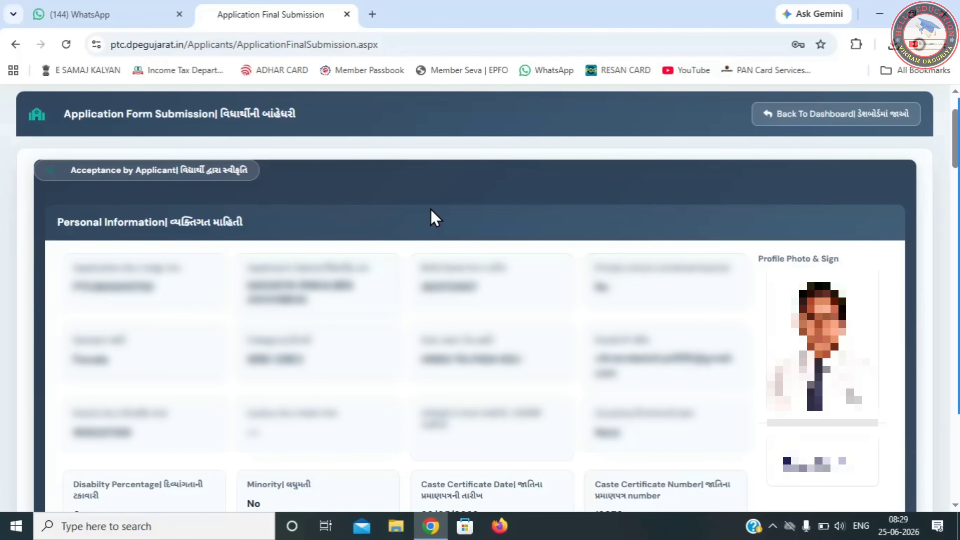
{"action": "scroll", "coordinate": [430, 210], "scroll_direction": "down", "scroll_amount": 20}
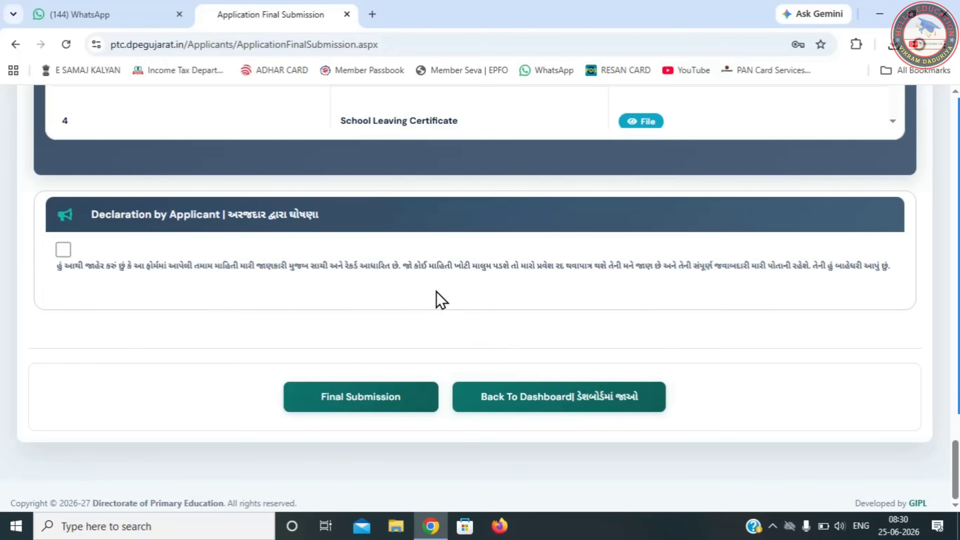
{"action": "left_click", "coordinate": [63, 249]}
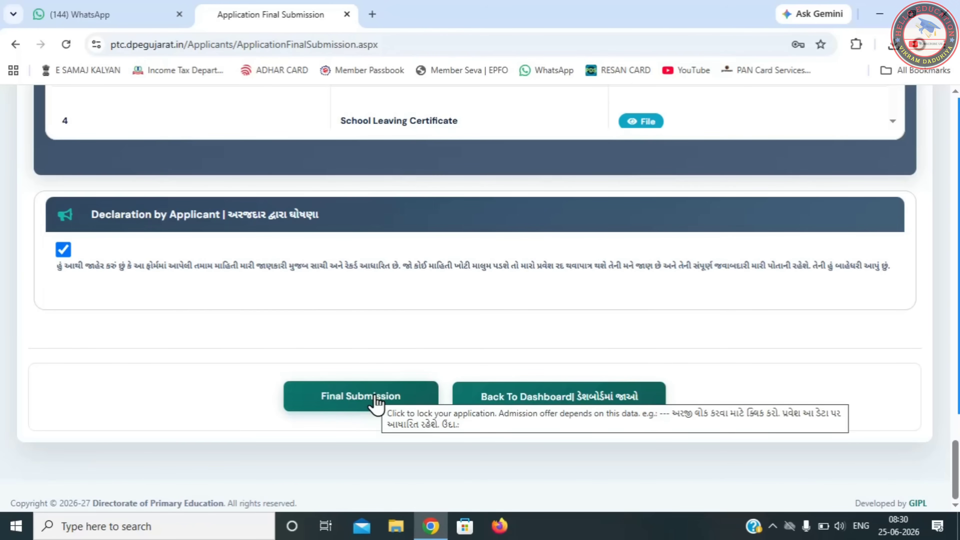
{"action": "left_click", "coordinate": [377, 404]}
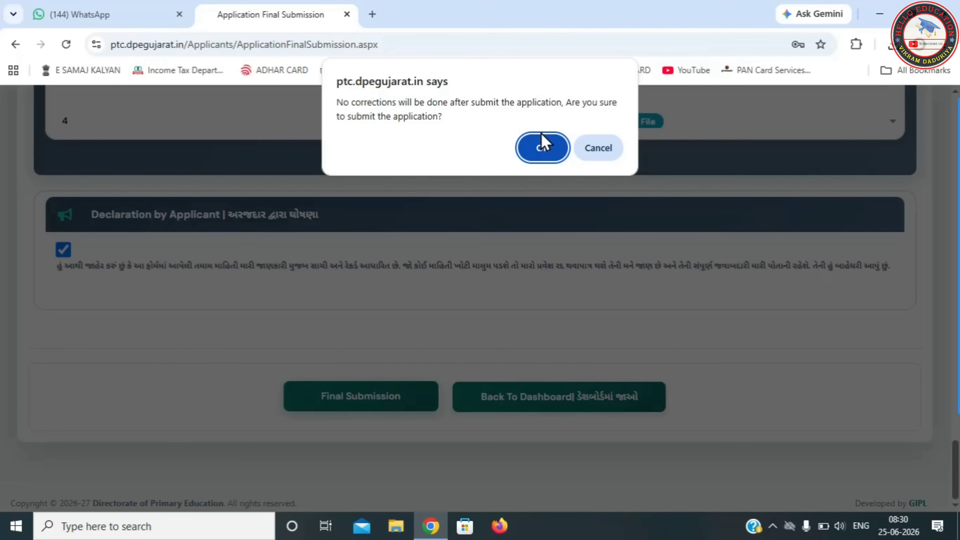
{"action": "left_click", "coordinate": [544, 143]}
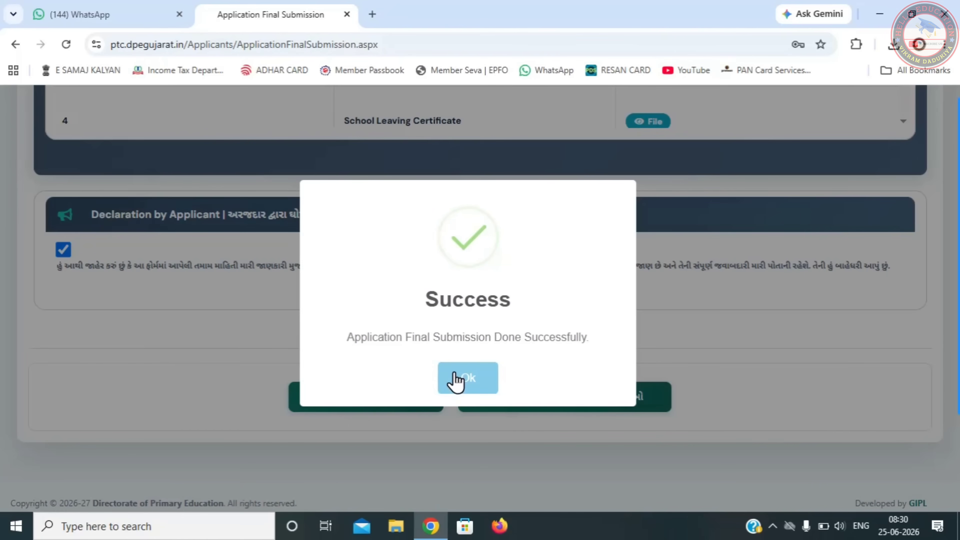
{"action": "left_click", "coordinate": [457, 379]}
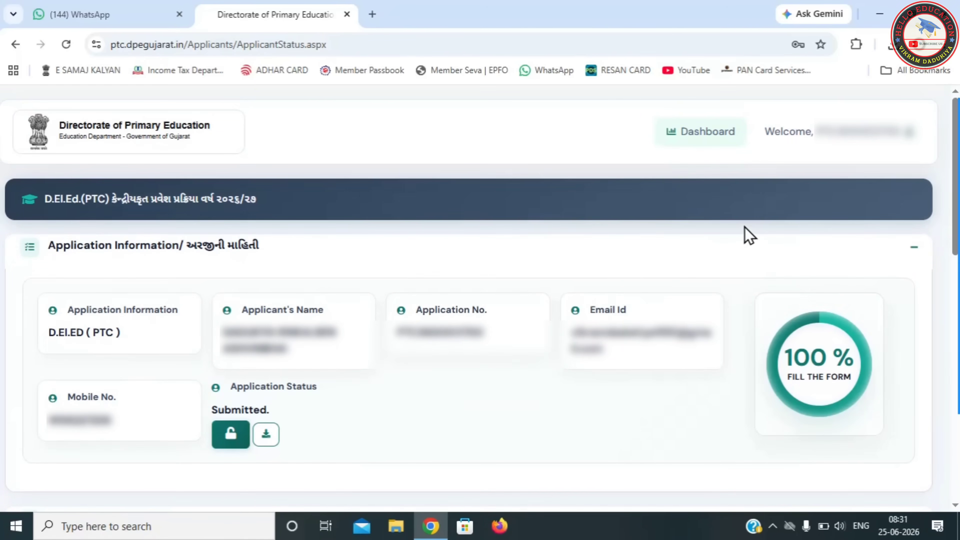
Step: Log out of the applicant account and look over the portal's home page down to the Document Verification Center section
{"action": "left_click", "coordinate": [854, 139]}
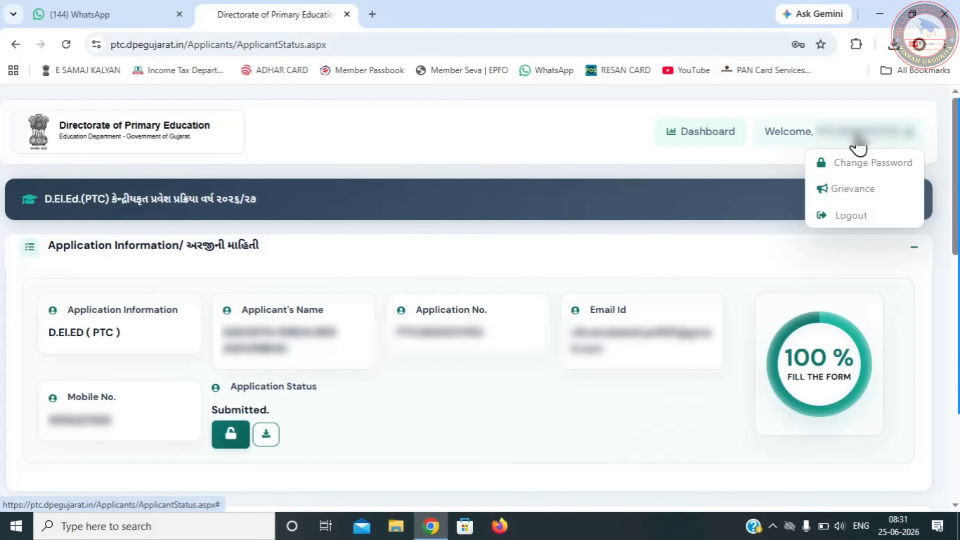
{"action": "left_click", "coordinate": [843, 219]}
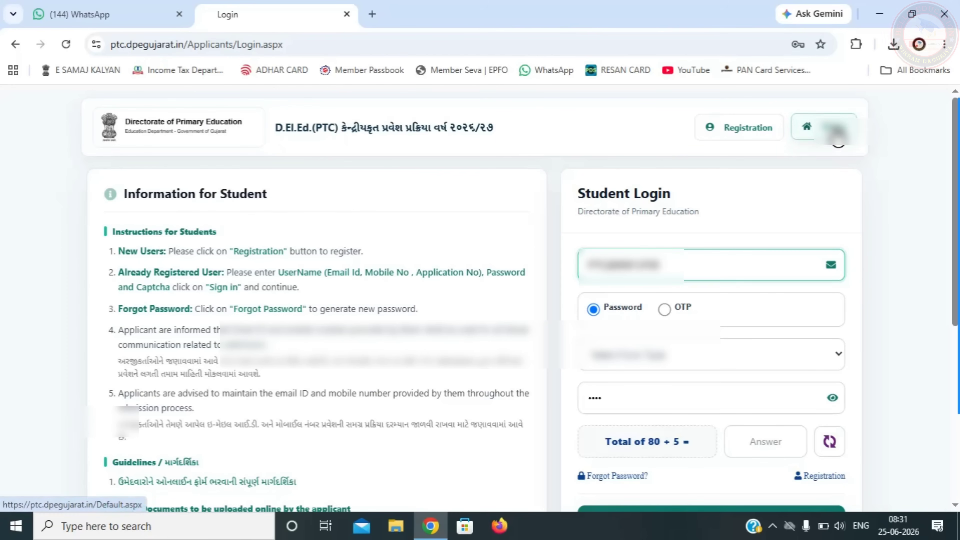
{"action": "left_click", "coordinate": [834, 129]}
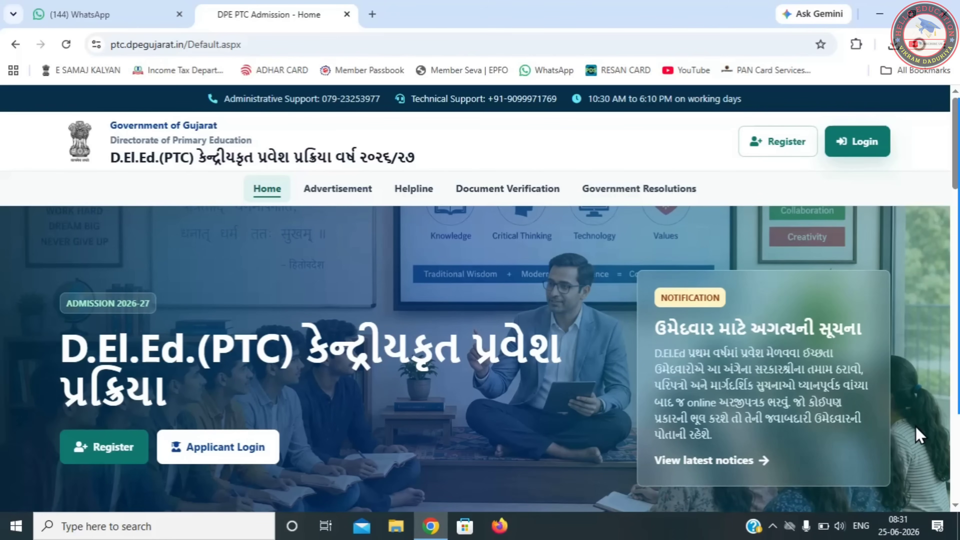
{"action": "scroll", "coordinate": [953, 493], "scroll_direction": "down", "scroll_amount": 15}
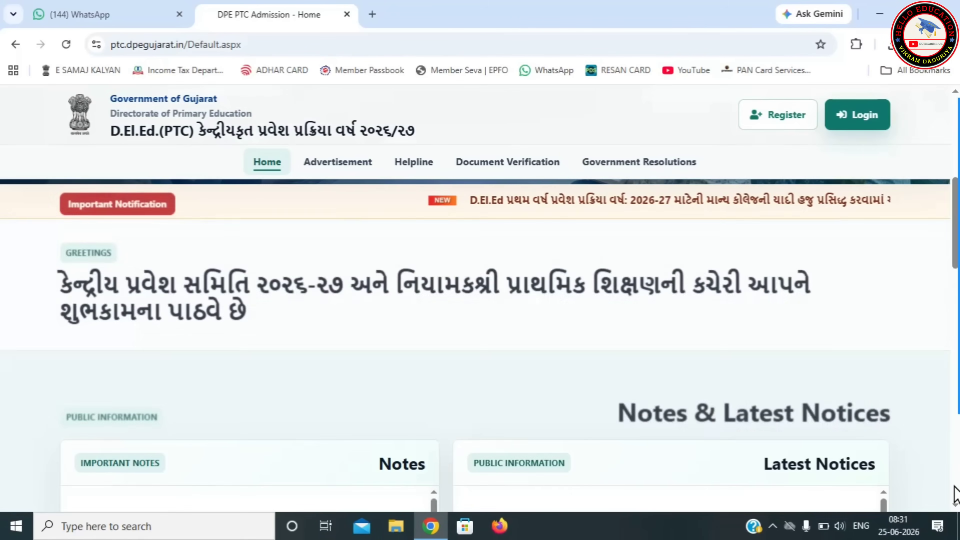
{"action": "scroll", "coordinate": [953, 493], "scroll_direction": "down", "scroll_amount": 5}
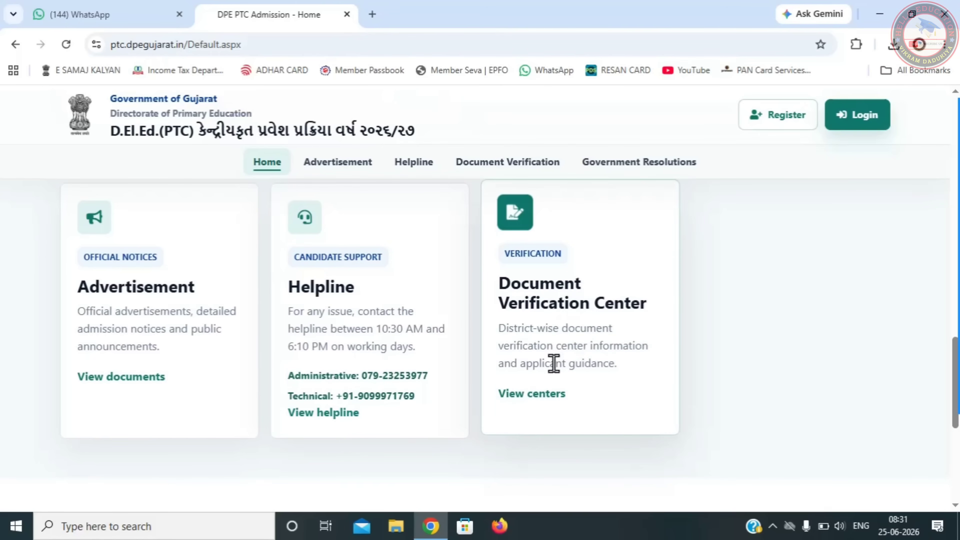
Step: Open the district-wise receiving center list for document verification and look through both pages of the PDF
{"action": "left_click", "coordinate": [536, 392]}
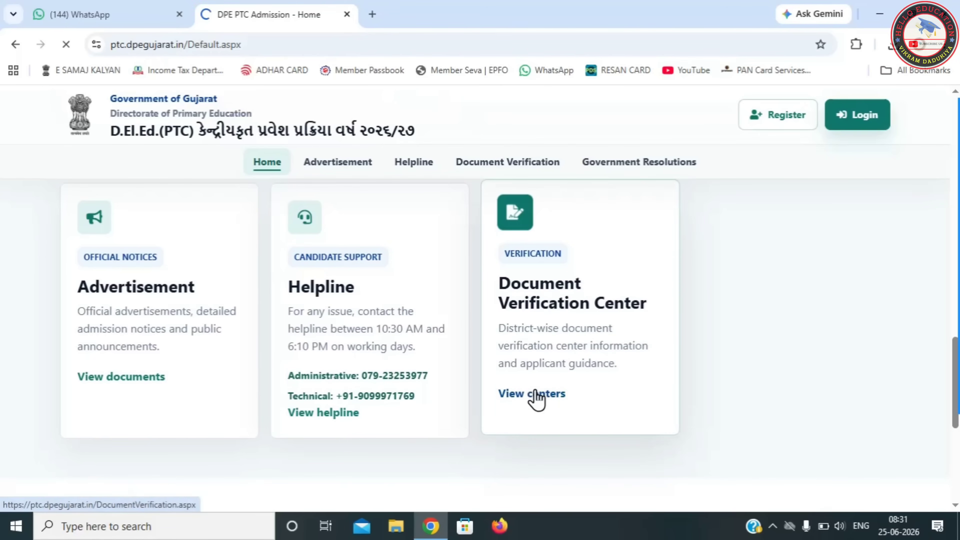
{"action": "scroll", "coordinate": [535, 395], "scroll_direction": "down", "scroll_amount": 6}
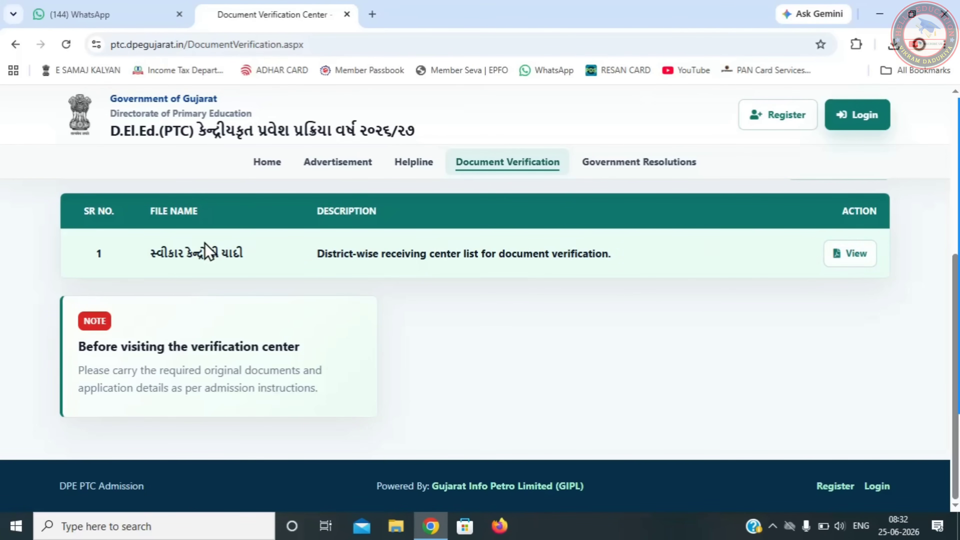
{"action": "left_click", "coordinate": [851, 253]}
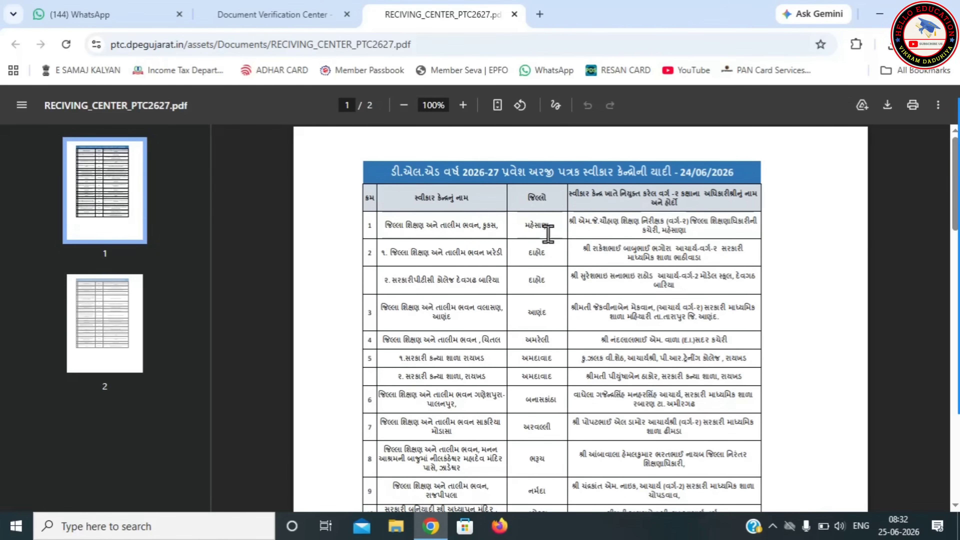
{"action": "left_click", "coordinate": [553, 282]}
{"action": "scroll", "coordinate": [554, 282], "scroll_direction": "down", "scroll_amount": 1}
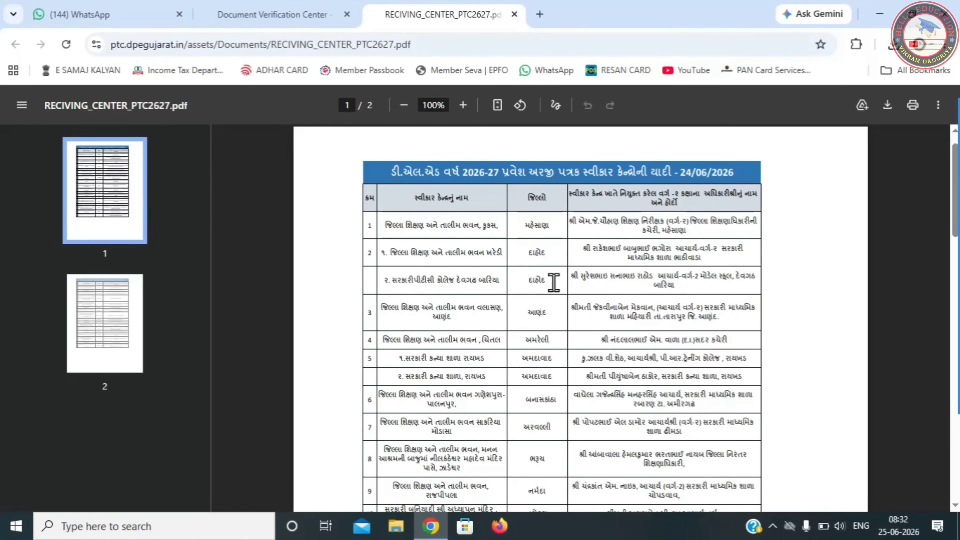
{"action": "scroll", "coordinate": [554, 283], "scroll_direction": "down", "scroll_amount": 10}
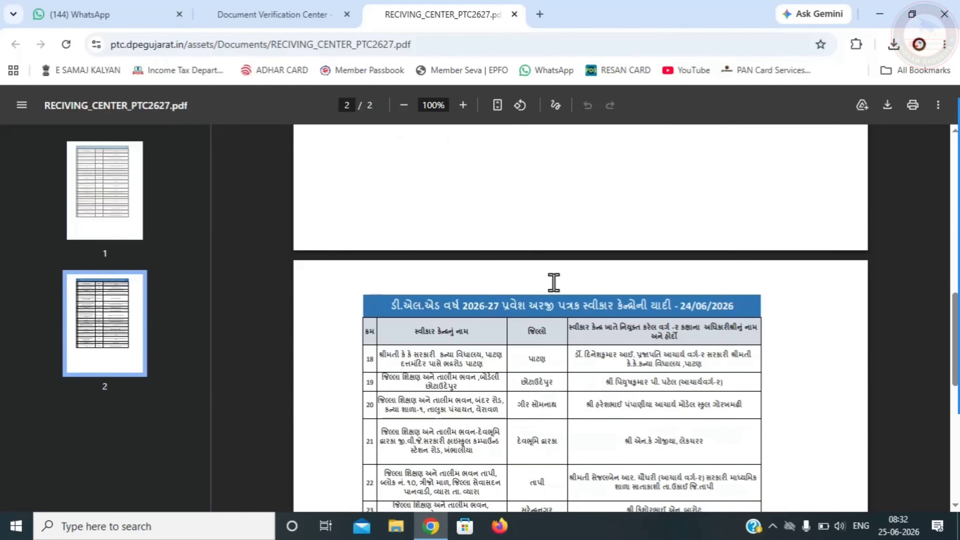
{"action": "scroll", "coordinate": [554, 282], "scroll_direction": "down", "scroll_amount": 10}
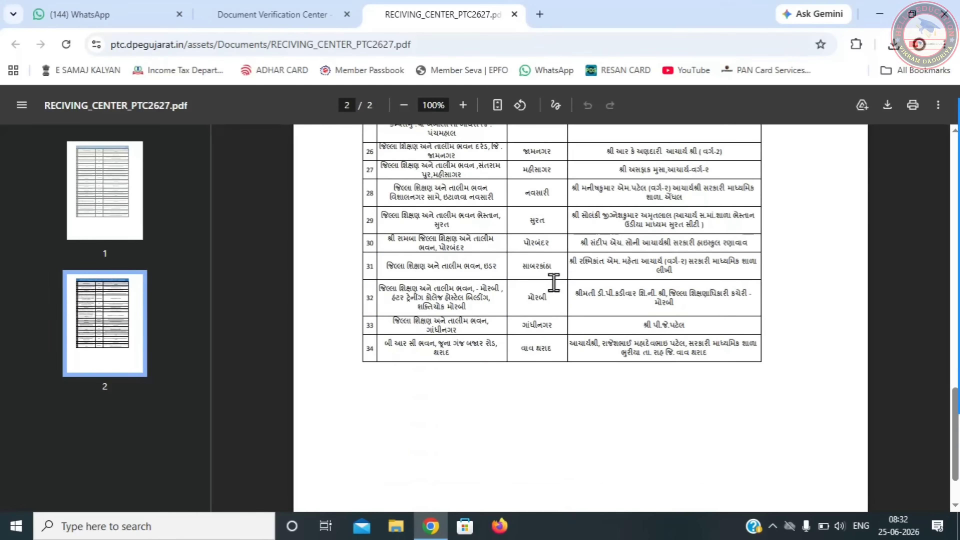
{"action": "scroll", "coordinate": [553, 282], "scroll_direction": "up", "scroll_amount": 20}
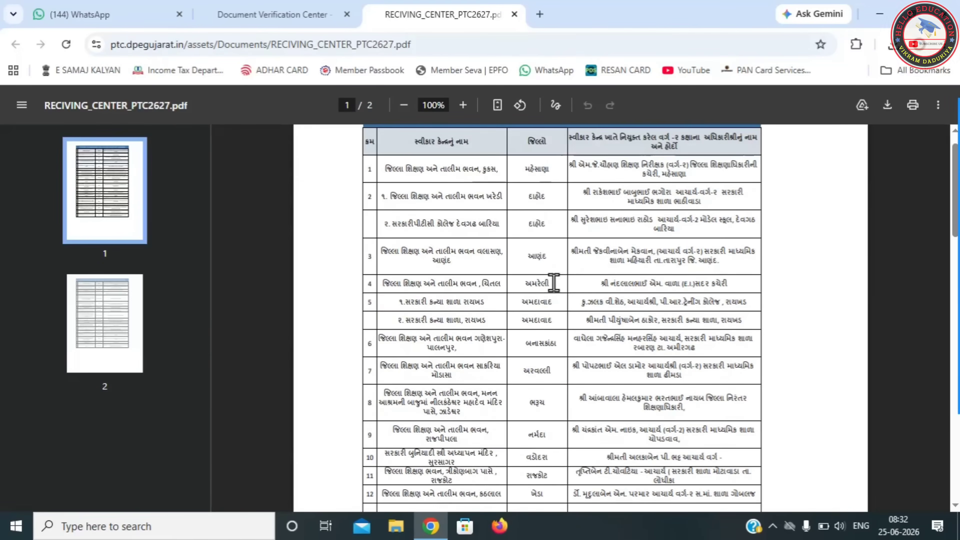
{"action": "scroll", "coordinate": [554, 282], "scroll_direction": "up", "scroll_amount": 1}
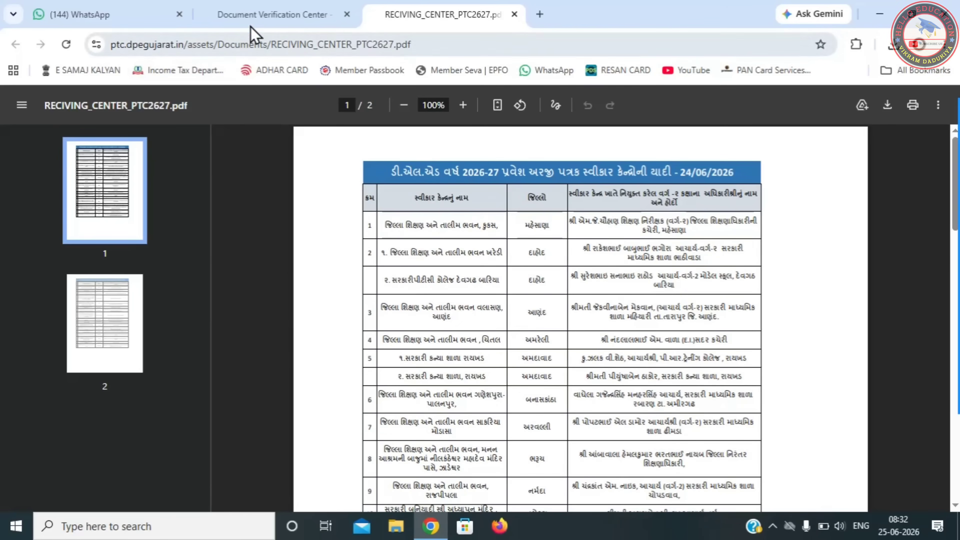
Step: Return to the admission portal's home page and read the notes on the approved college list and the receiving centers
{"action": "left_click", "coordinate": [259, 17]}
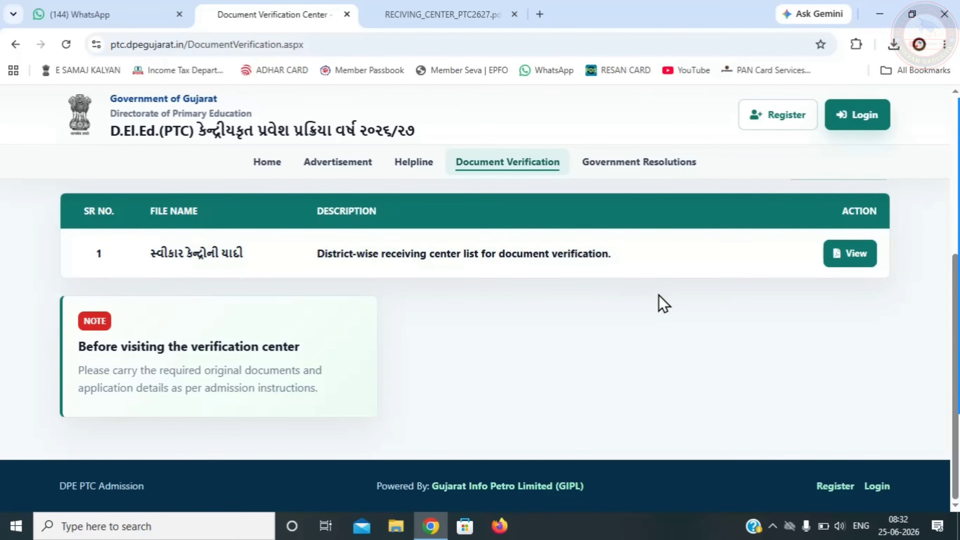
{"action": "left_click", "coordinate": [254, 161]}
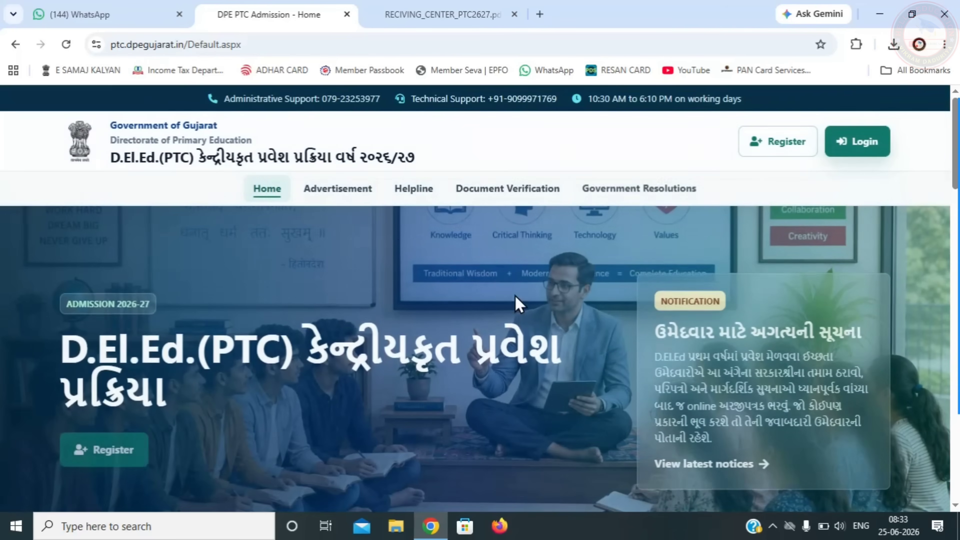
{"action": "scroll", "coordinate": [951, 478], "scroll_direction": "down", "scroll_amount": 10}
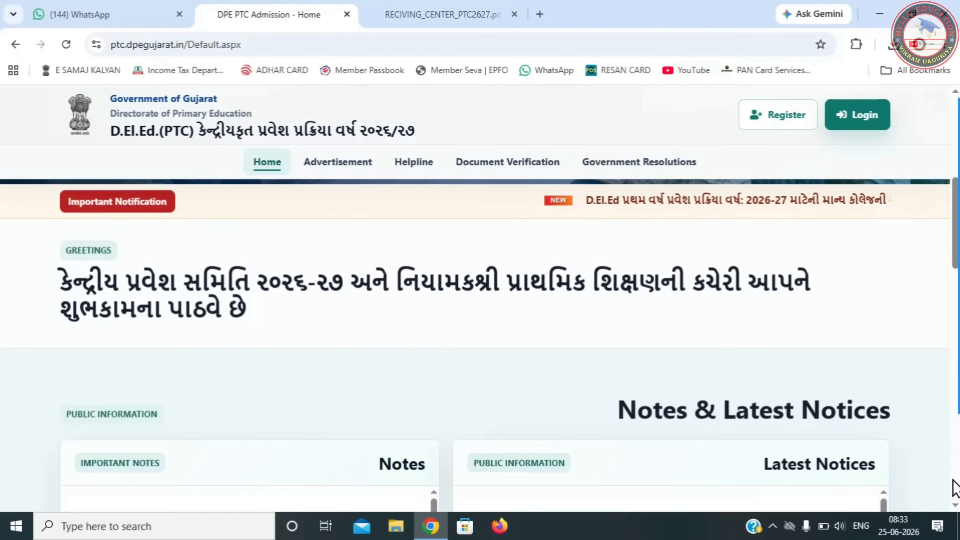
{"action": "scroll", "coordinate": [403, 304], "scroll_direction": "down", "scroll_amount": 1}
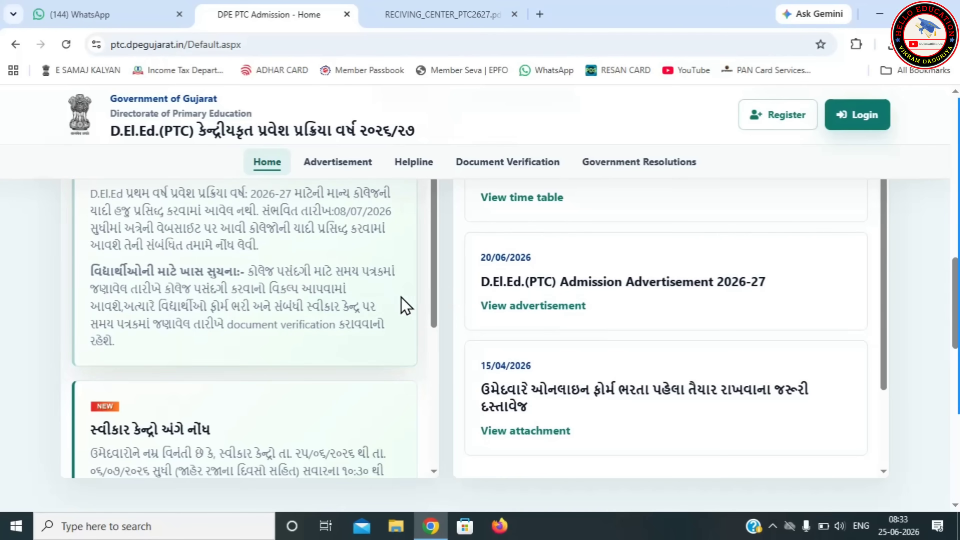
{"action": "scroll", "coordinate": [416, 313], "scroll_direction": "up", "scroll_amount": 2}
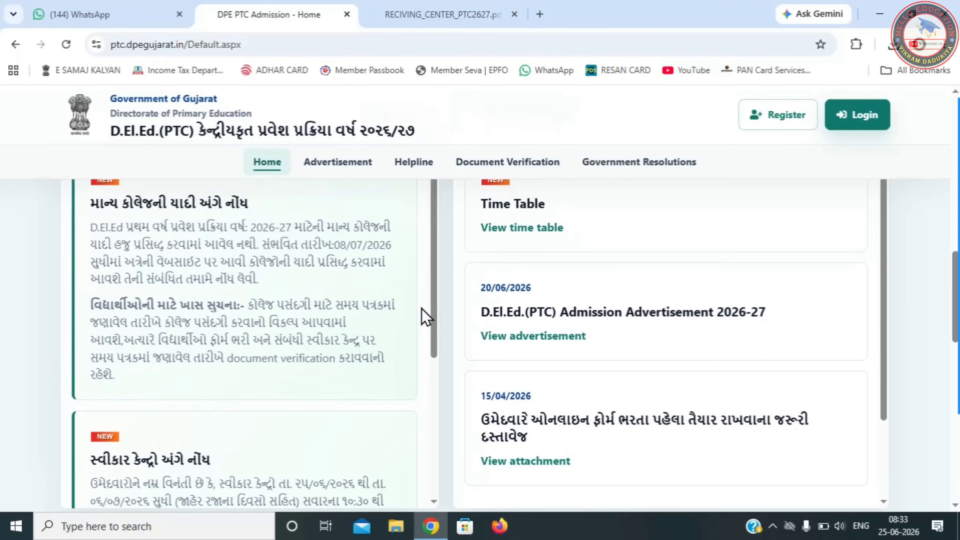
{"action": "scroll", "coordinate": [378, 291], "scroll_direction": "down", "scroll_amount": 1}
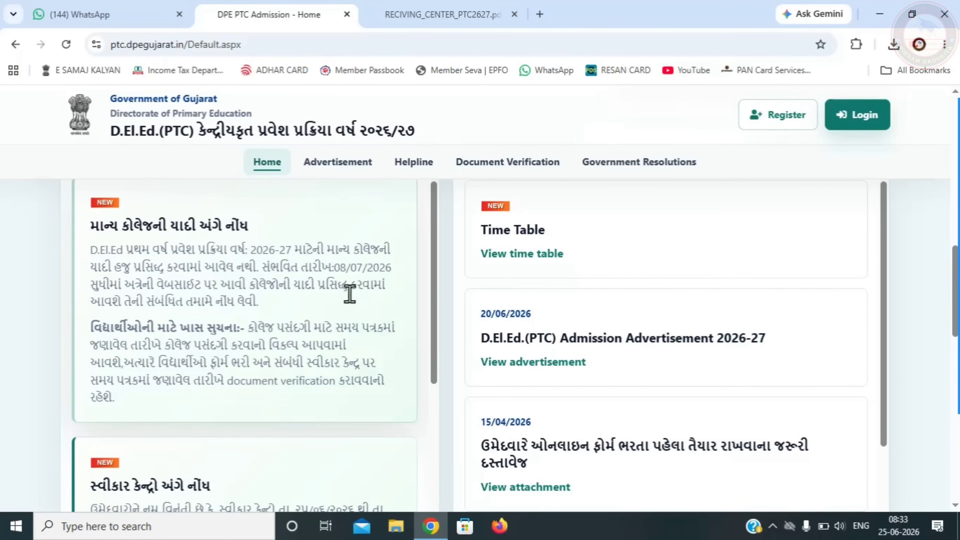